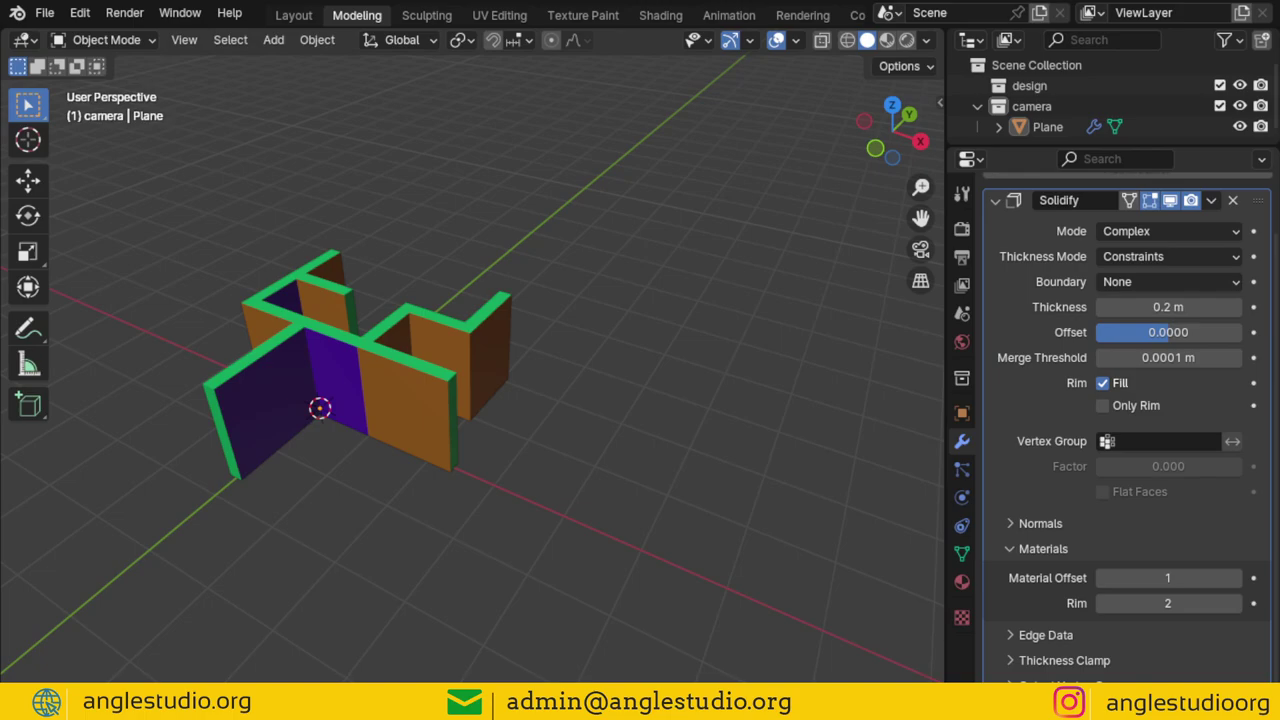
Select the wall plane, view it from the top, and delete its Solidify modifier
scroll(352, 404, "down", 2)
middle_click_drag(352, 404, 455, 399, "shift")
scroll(456, 403, "up", 4)
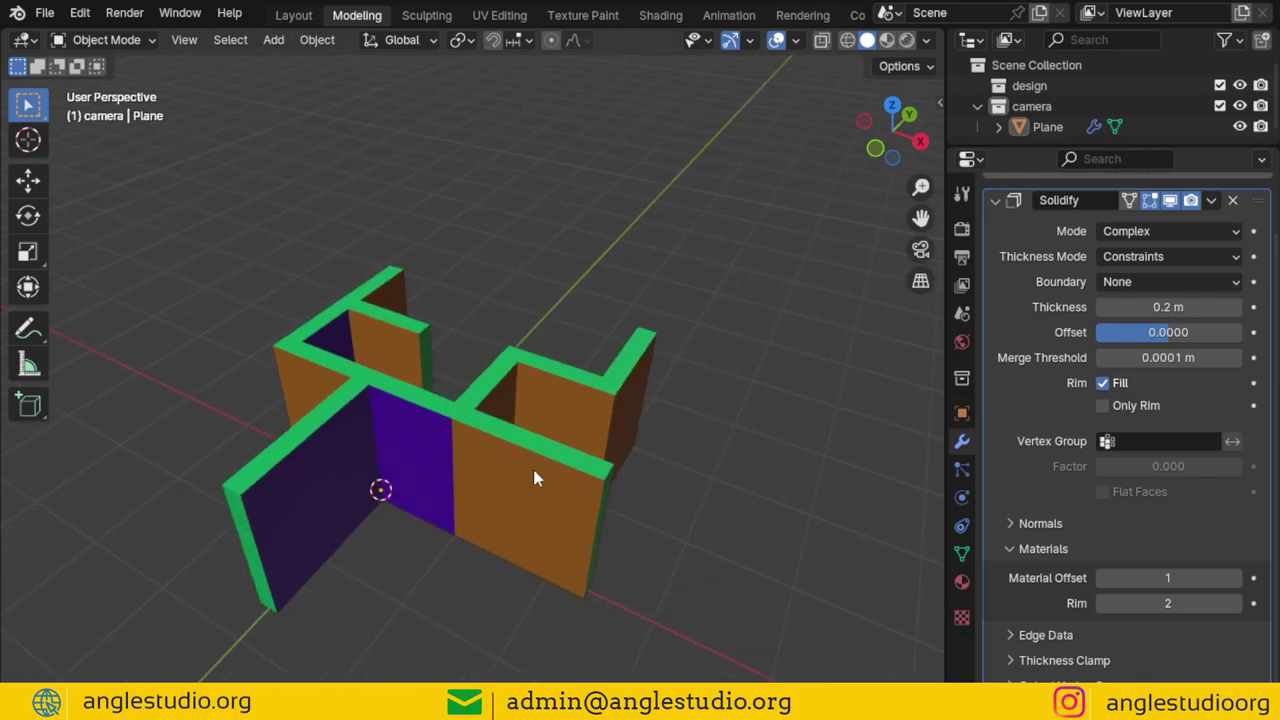
left_click(542, 472)
key("KP_7")
scroll(609, 434, "up", 1)
scroll(609, 434, "down", 3, "ctrl")
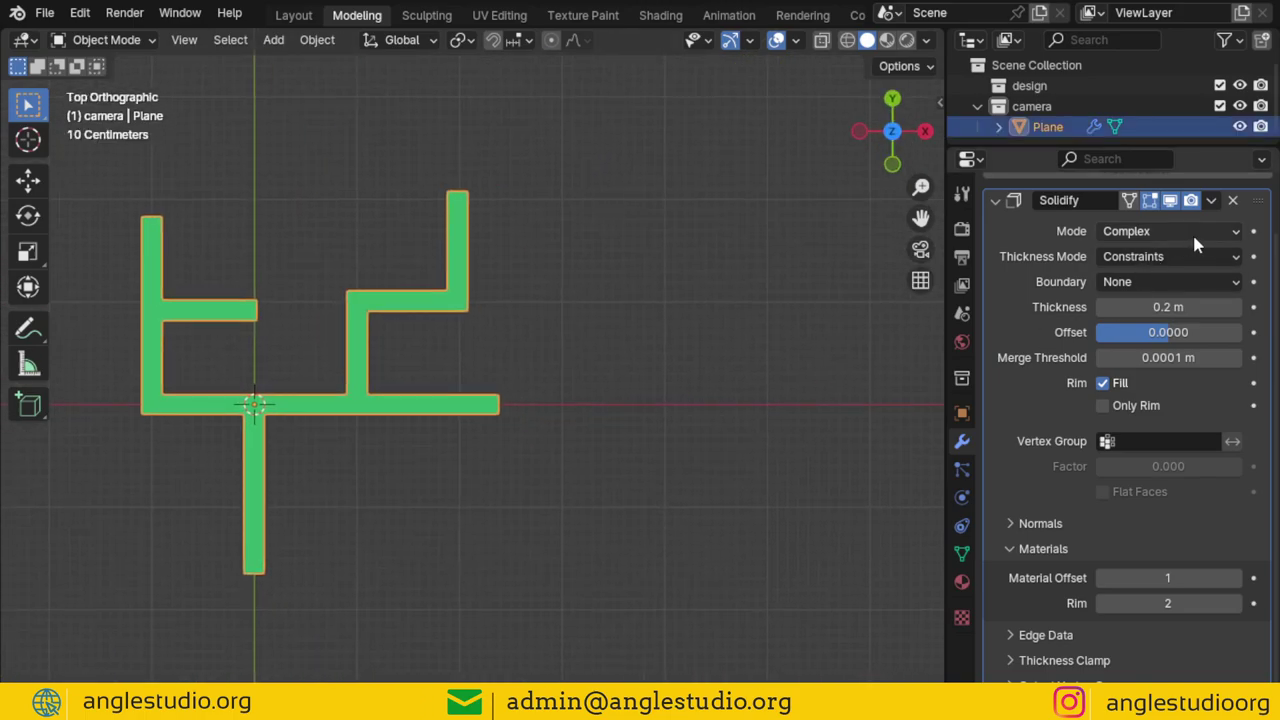
left_click(1233, 201)
Reframe the thin wall outline in top view and bring up the Add menu
mouse_move(548, 333)
middle_mouse_down()
mouse_move(523, 350)
mouse_move(552, 413)
mouse_move(559, 357)
mouse_move(598, 399)
middle_mouse_up()
scroll(553, 417, "up", 2)
key("KP_7")
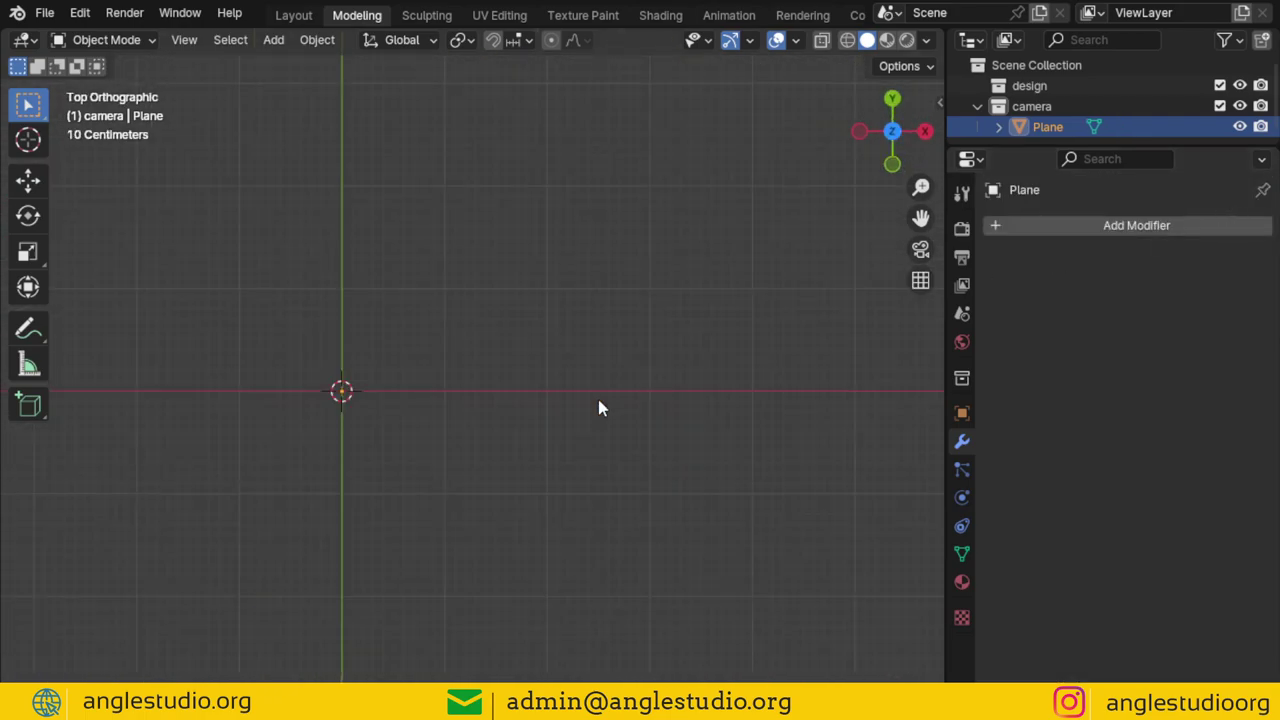
middle_click_drag(426, 369, 426, 434, "shift")
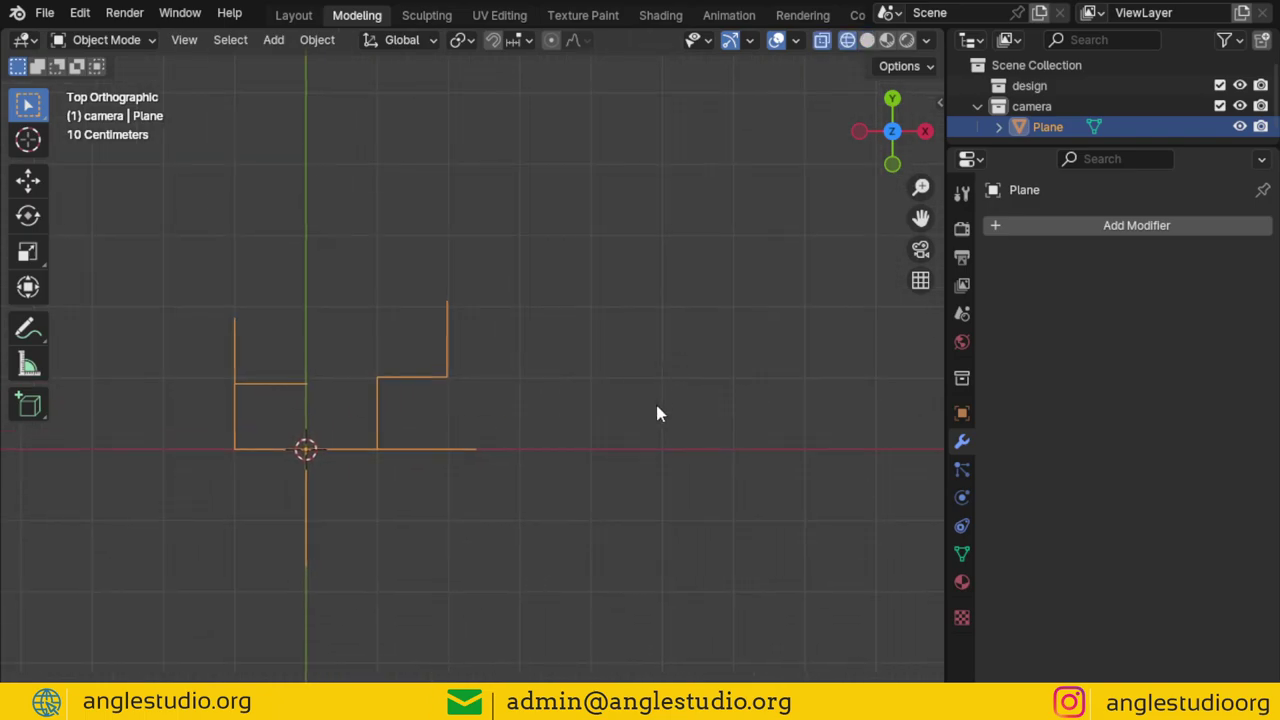
key("shift+a")
mouse_move(554, 319)
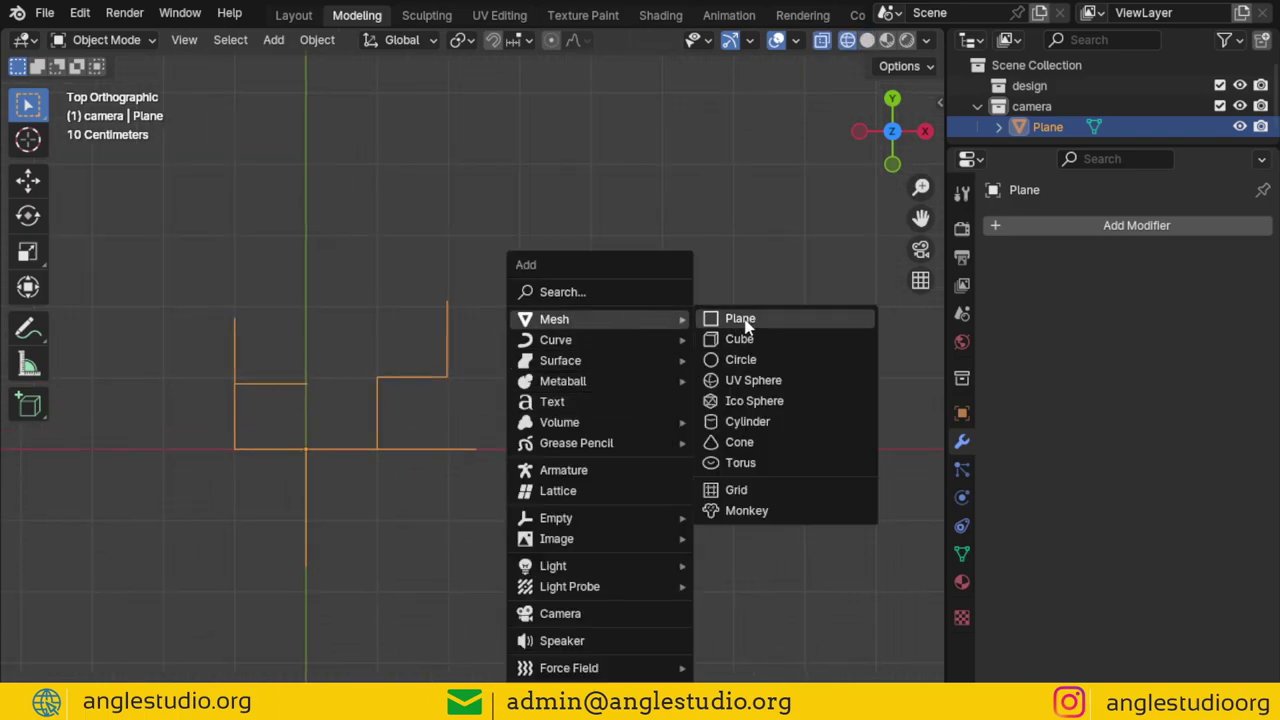
Add a plane, delete two of its vertices in Edit Mode, and keep the single remaining edge
left_click(740, 318)
key("Tab")
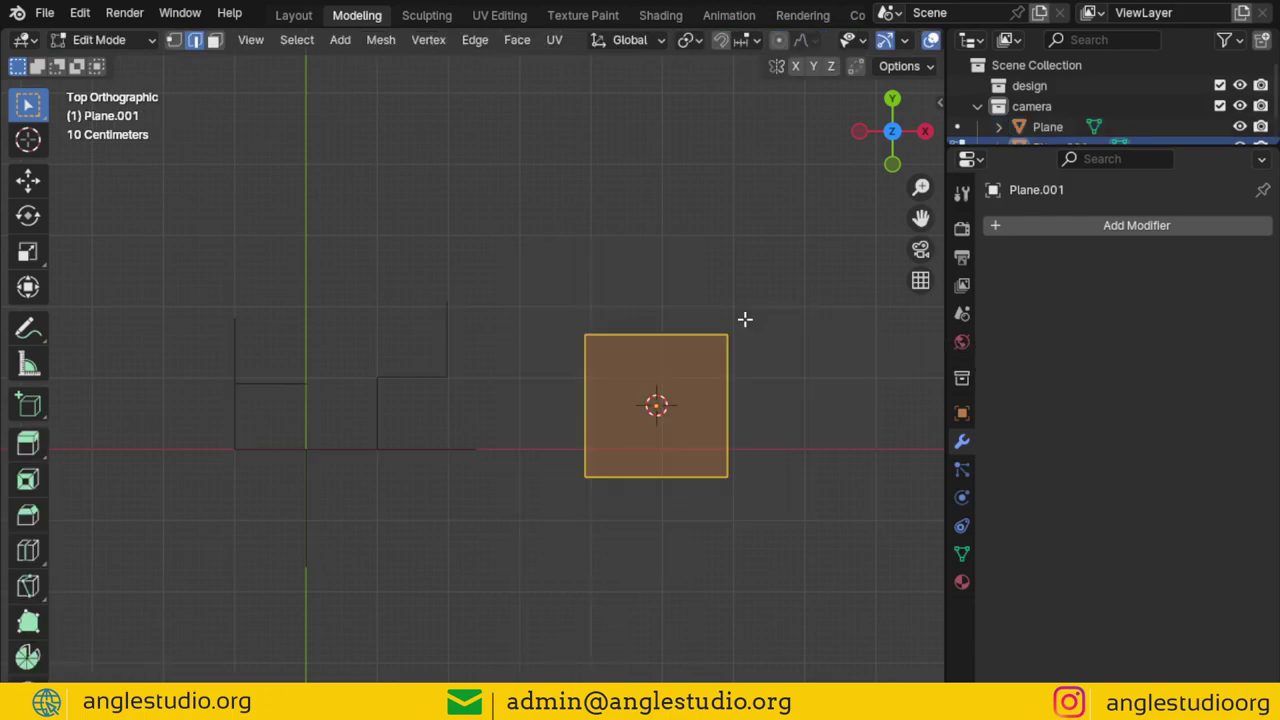
key("1")
left_click(703, 474)
key("x")
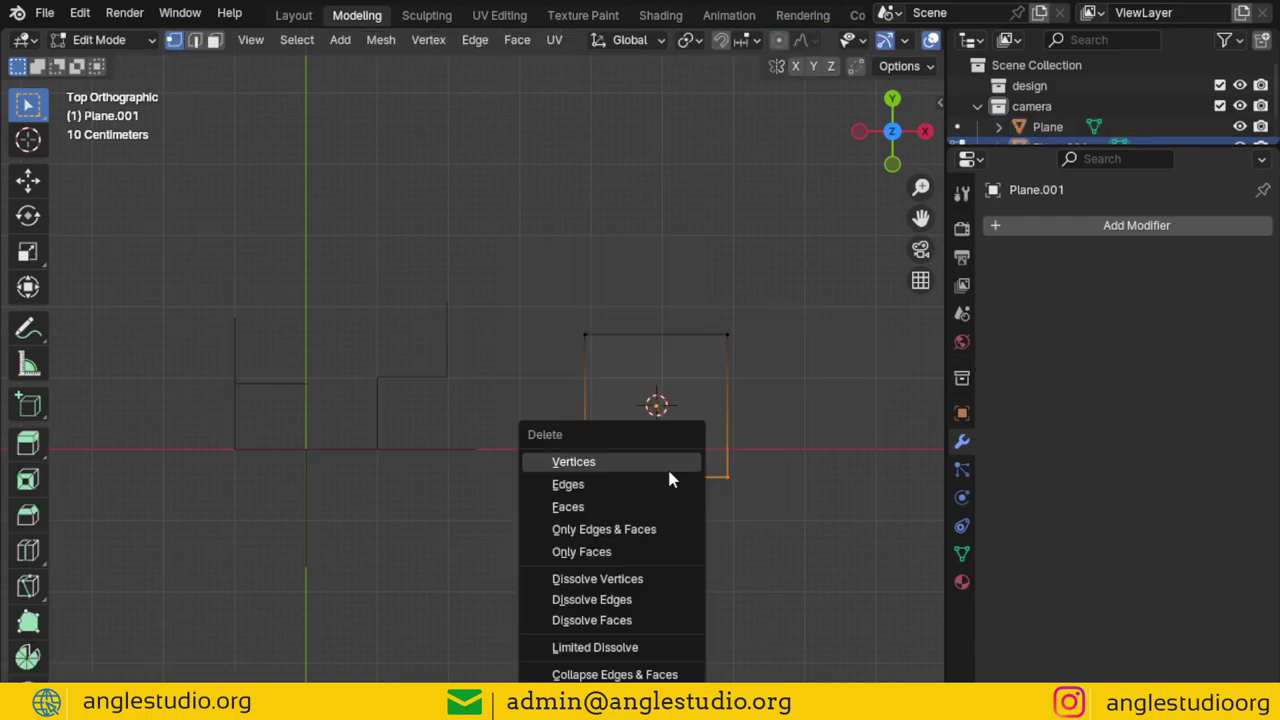
left_click(668, 464)
scroll(640, 425, "right", 2)
scroll(640, 425, "up", 2)
key("a")
scroll(703, 443, "down", 2)
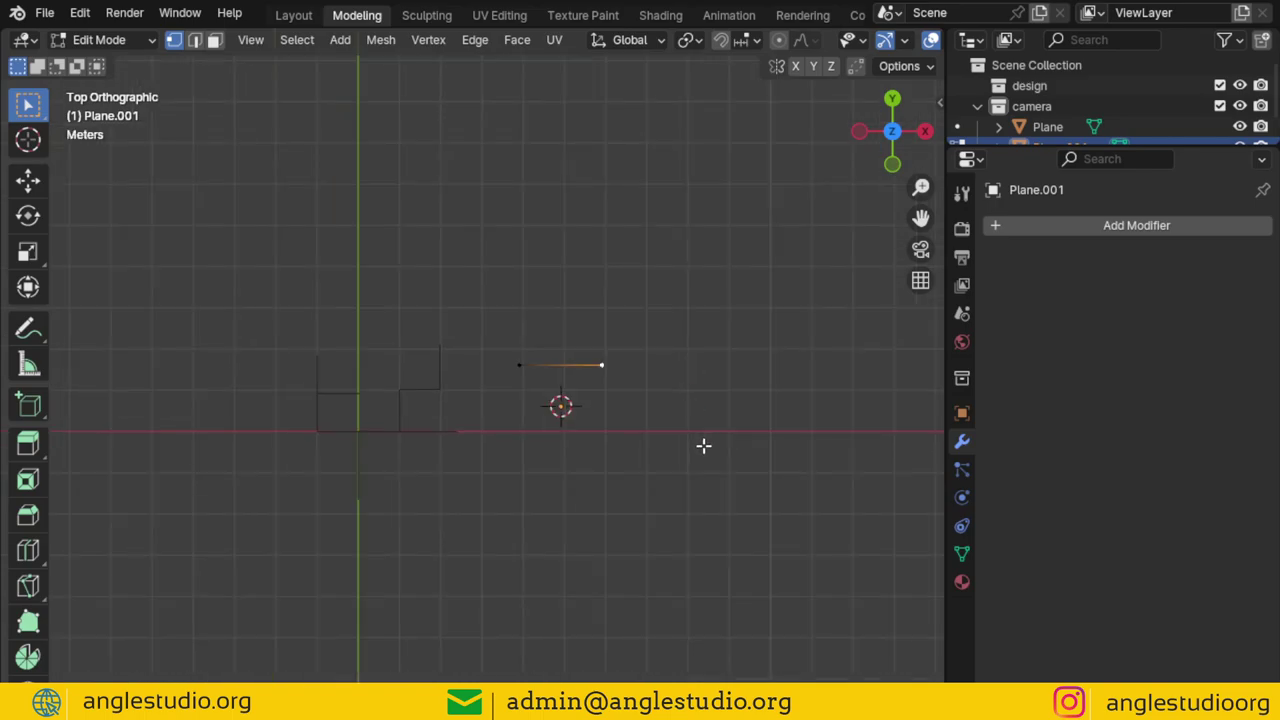
mouse_move(703, 443)
middle_mouse_down()
mouse_move(654, 386)
mouse_move(598, 412)
middle_mouse_up()
Extrude four connected edges from the edge's end, alternating Y and X, one about 3.97 m long
left_click(600, 413)
key("e")
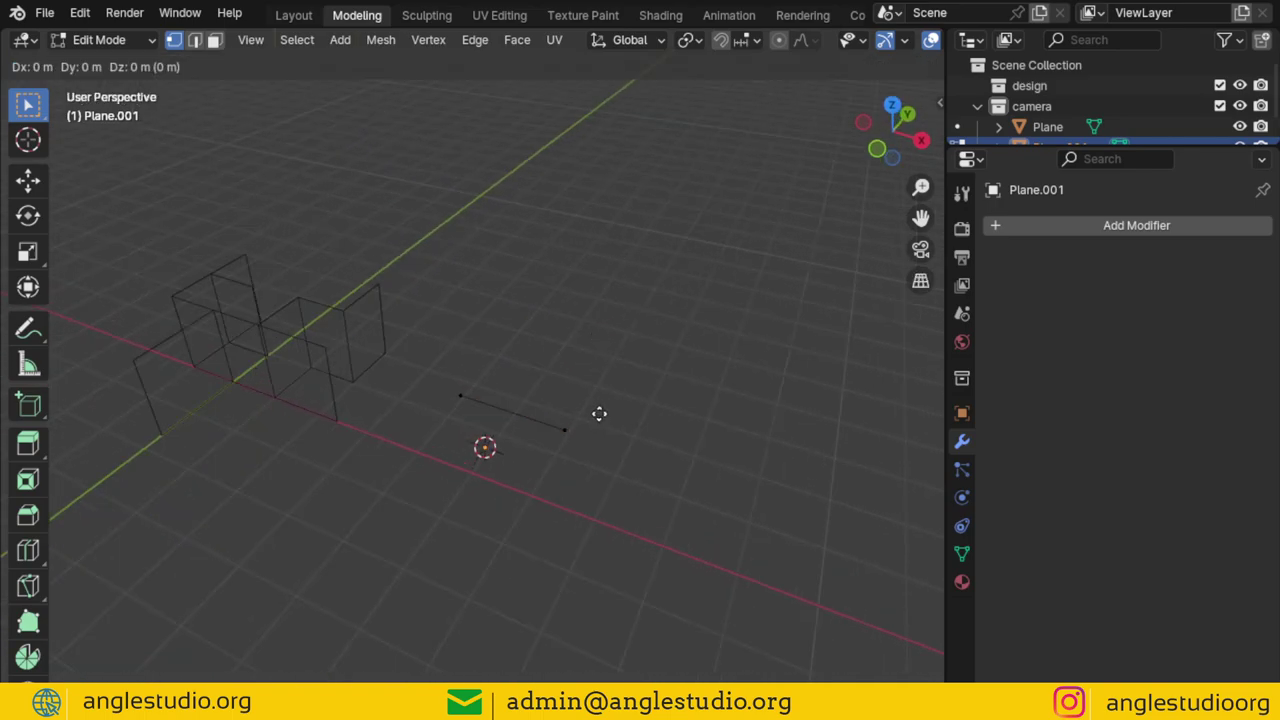
key("y")
left_click(651, 343)
middle_click_drag(651, 343, 571, 349, "shift")
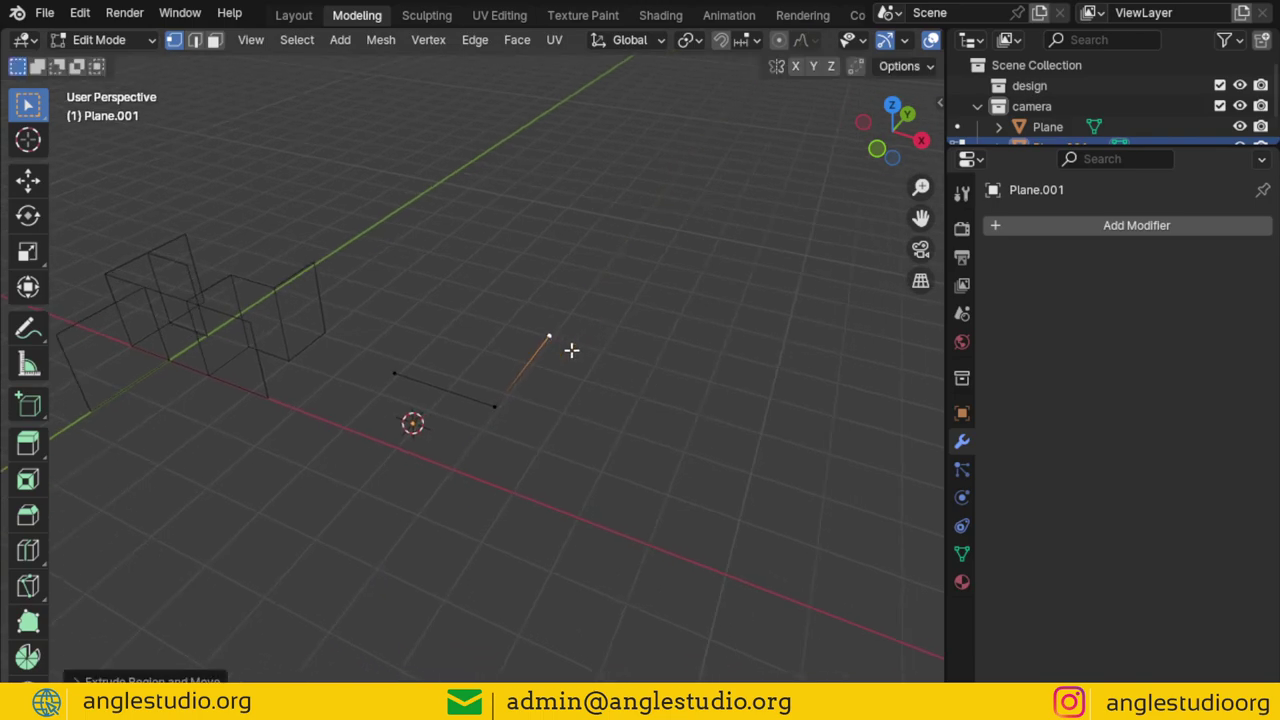
key("e")
key("x")
left_click(741, 410)
key("e")
key("y")
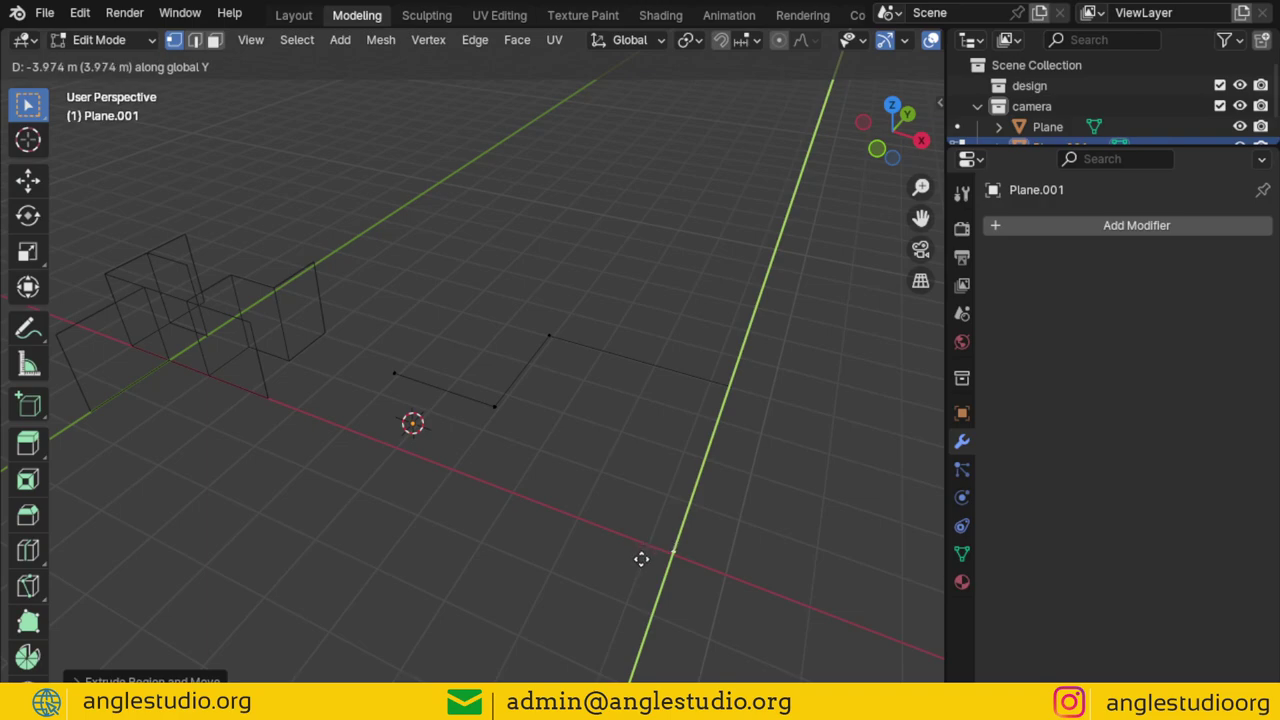
left_click(641, 559)
middle_click_drag(654, 534, 634, 494, "shift")
key("e")
key("x")
left_click(808, 564)
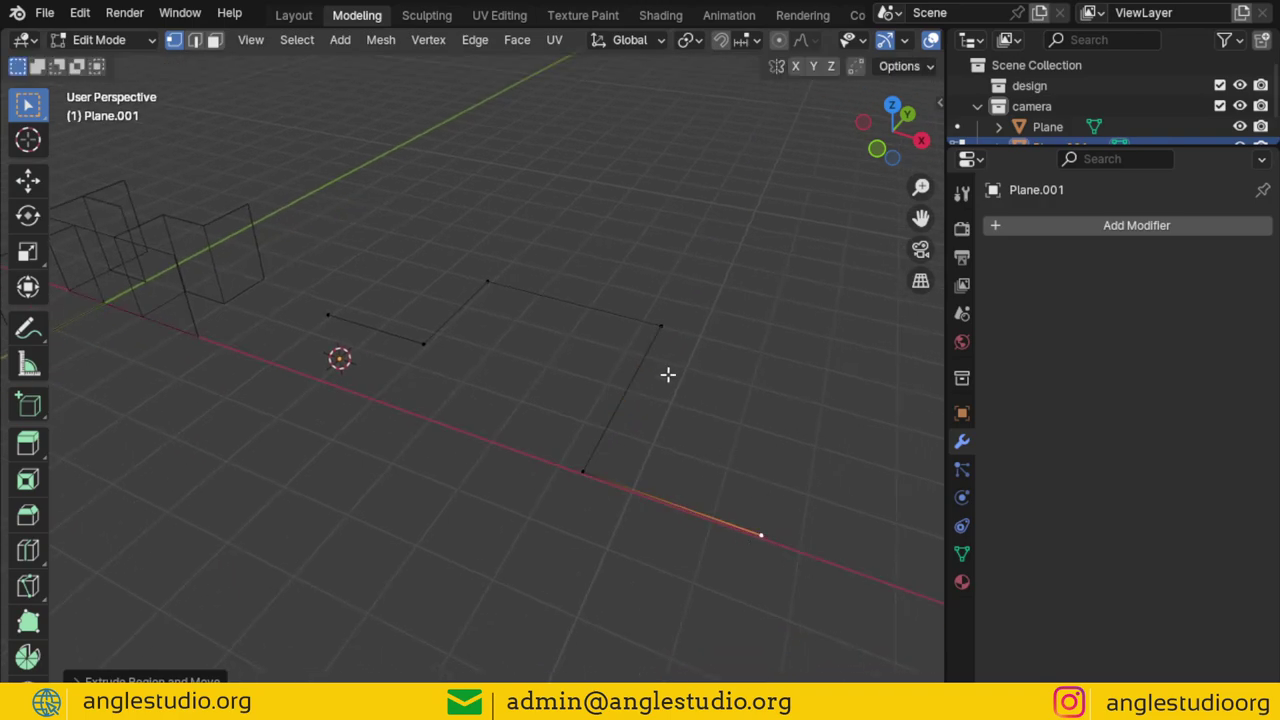
Extrude a 1.6 m Y edge and two X edges from the first edge's end
left_click(660, 326)
left_click(442, 346)
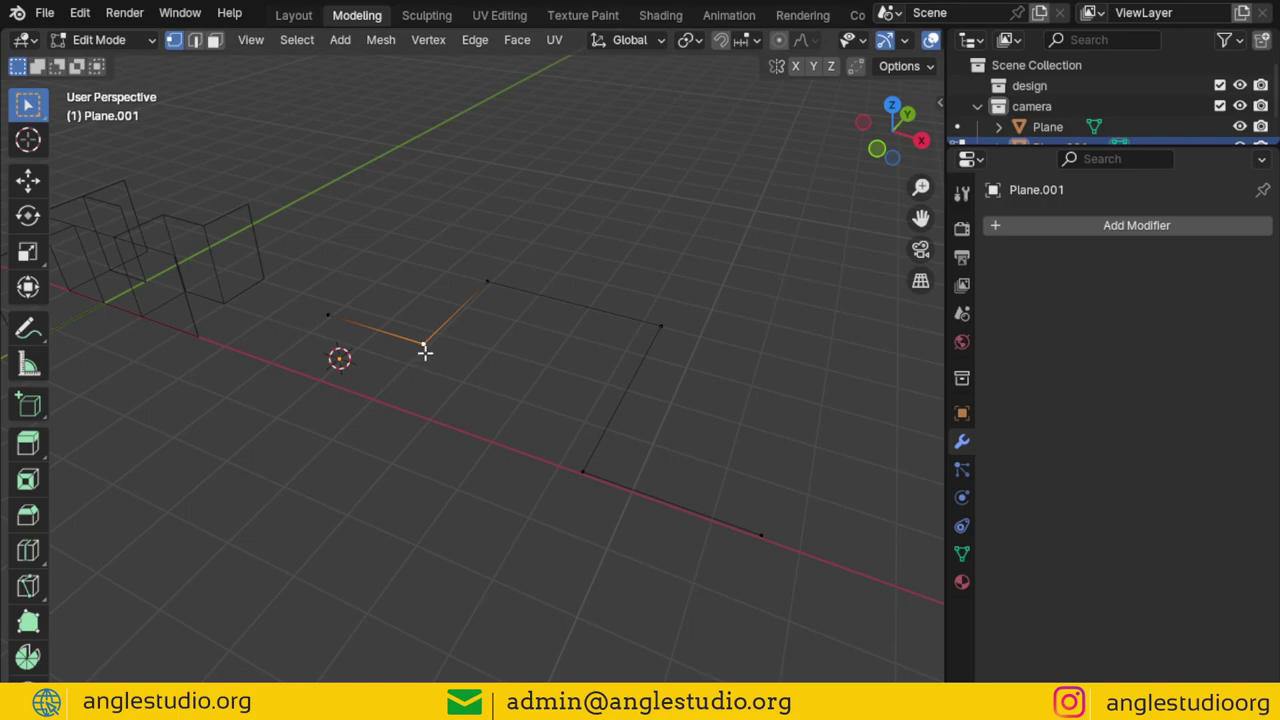
key("e")
key("y")
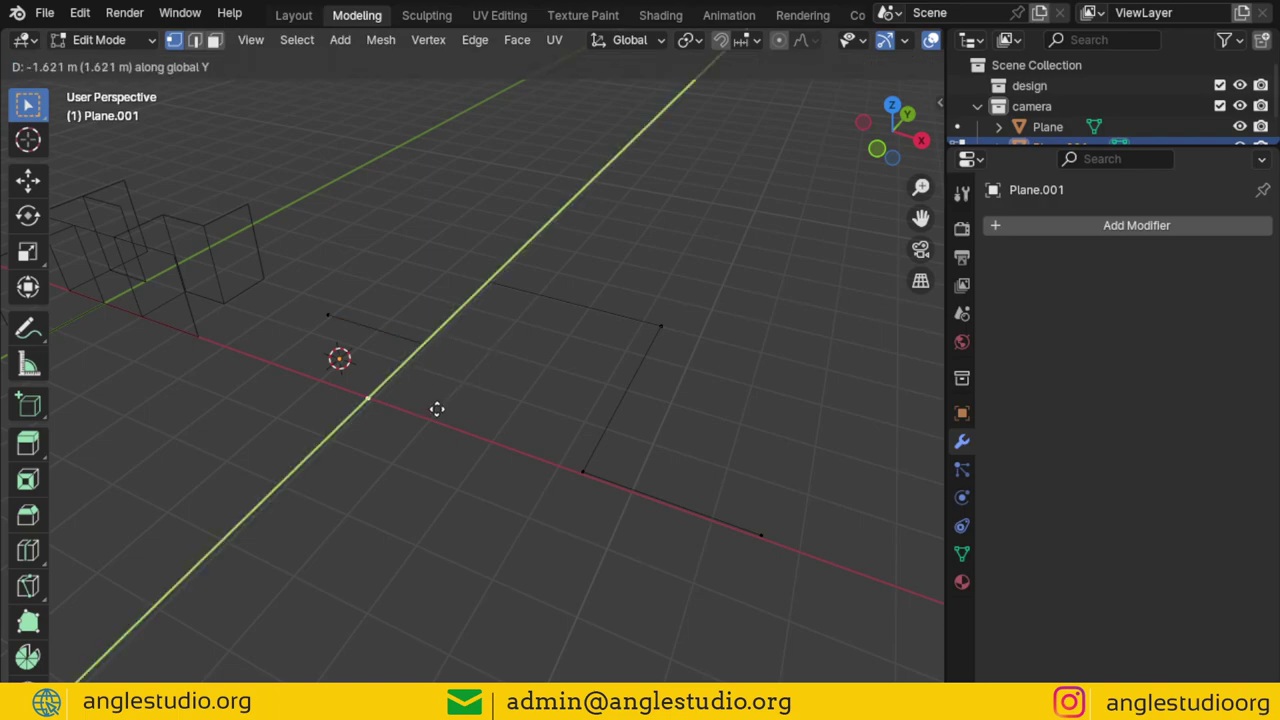
left_click(452, 407)
key("e")
key("x")
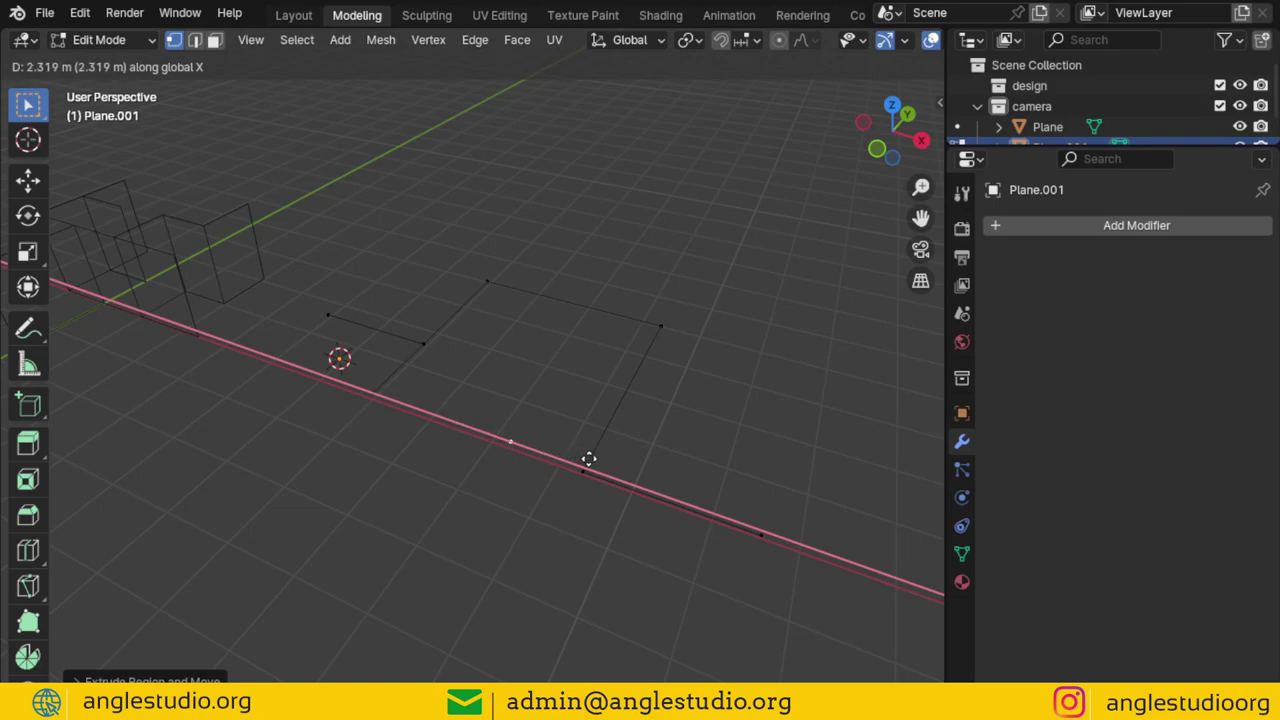
left_click(590, 460)
left_click(382, 392)
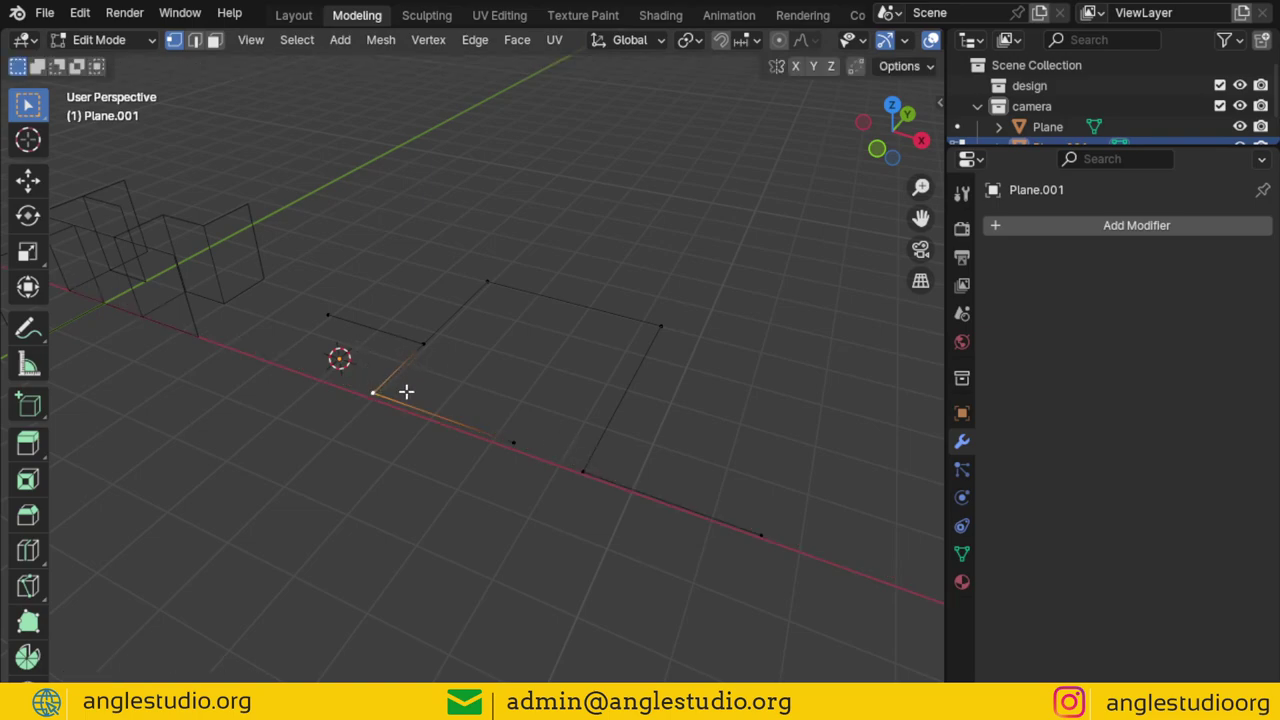
key("e")
key("x")
left_click(331, 360)
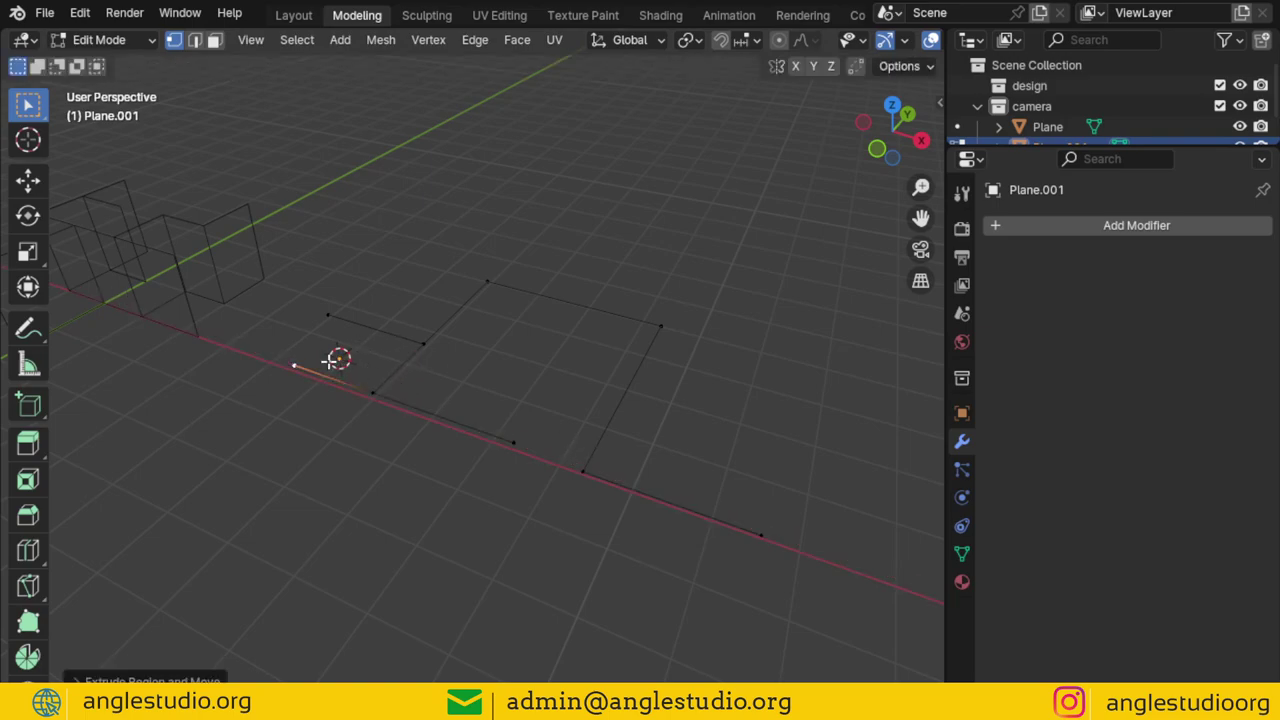
Subdivide an edge and move its midpoint vertex 1.92 m along Y
left_click(514, 444)
left_click(378, 393, "shift")
key("ctrl+e")
key("Escape")
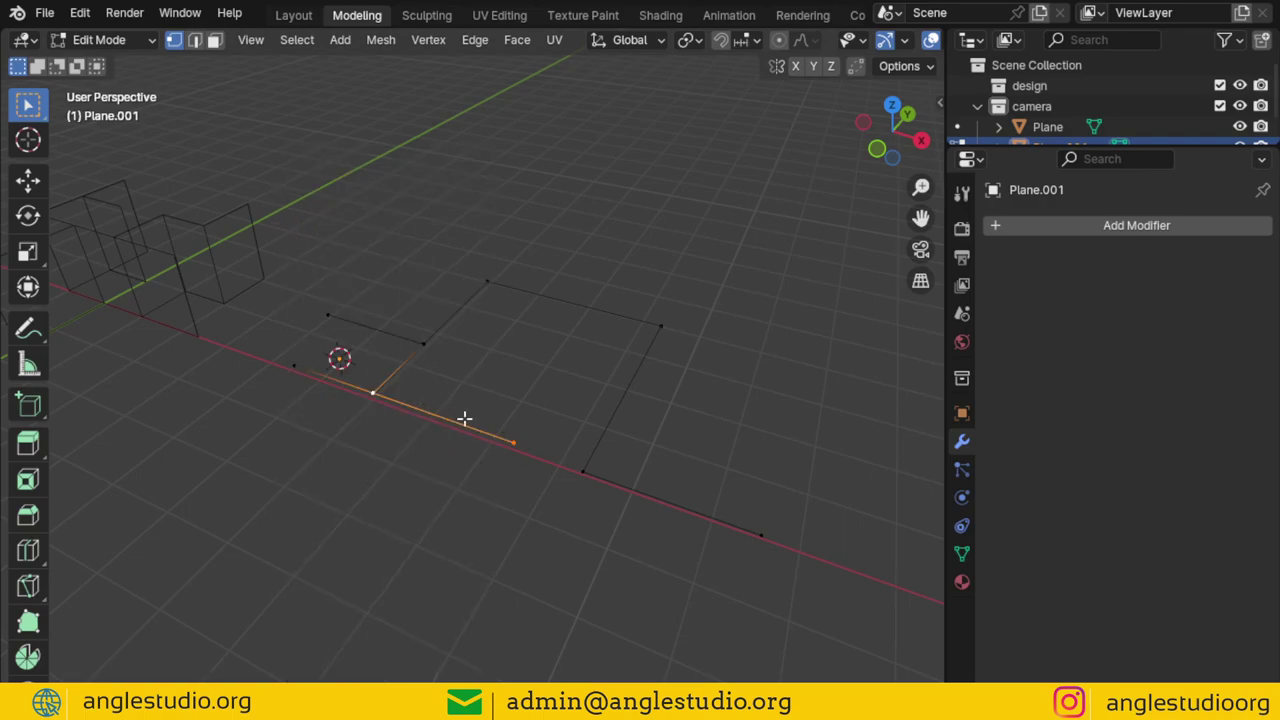
right_click(464, 418)
left_click(392, 243)
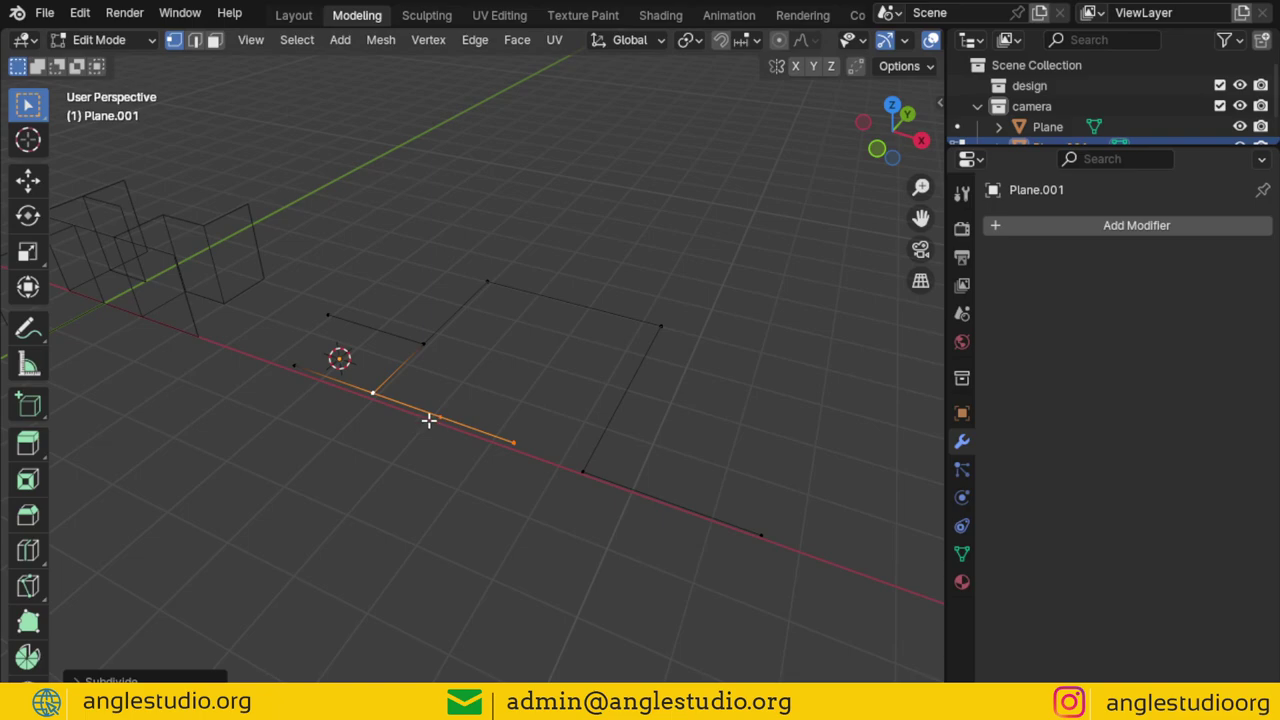
left_click(439, 417)
key("g")
key("y")
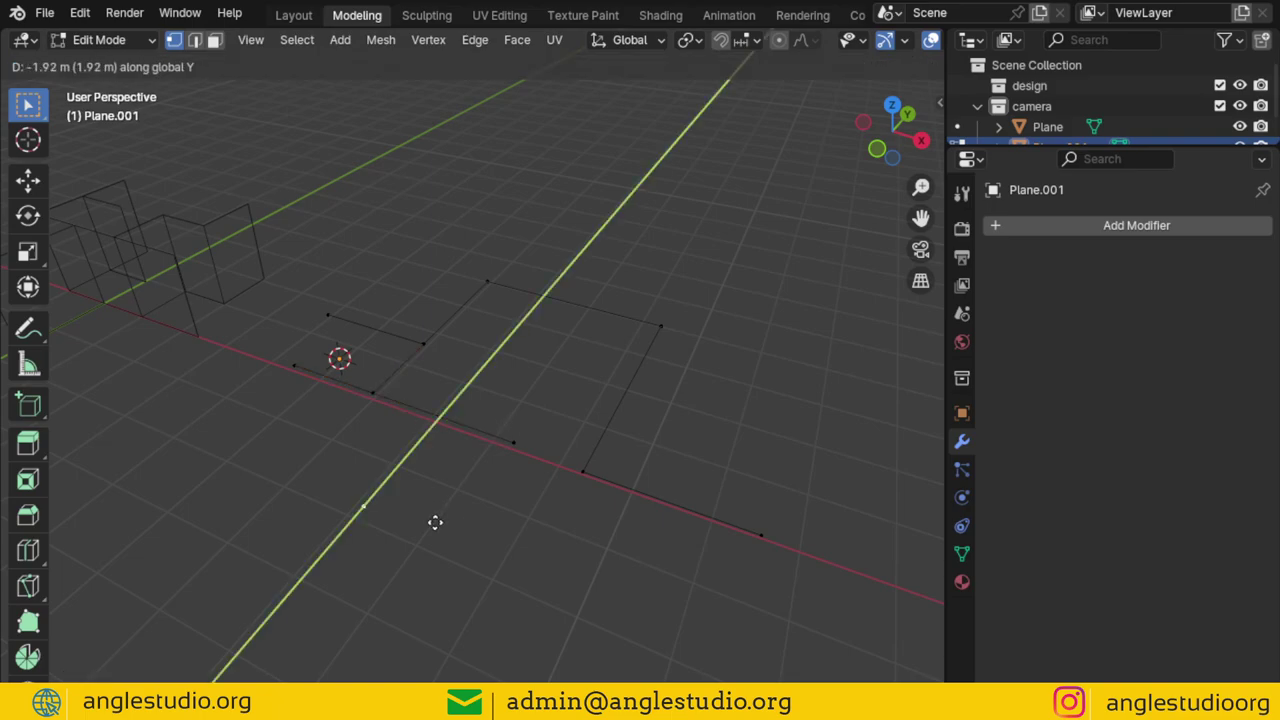
left_click(435, 522)
Subdivide the long bottom edge and select its new midpoint vertex
left_click(760, 536)
left_click(588, 472, "shift")
right_click(626, 480)
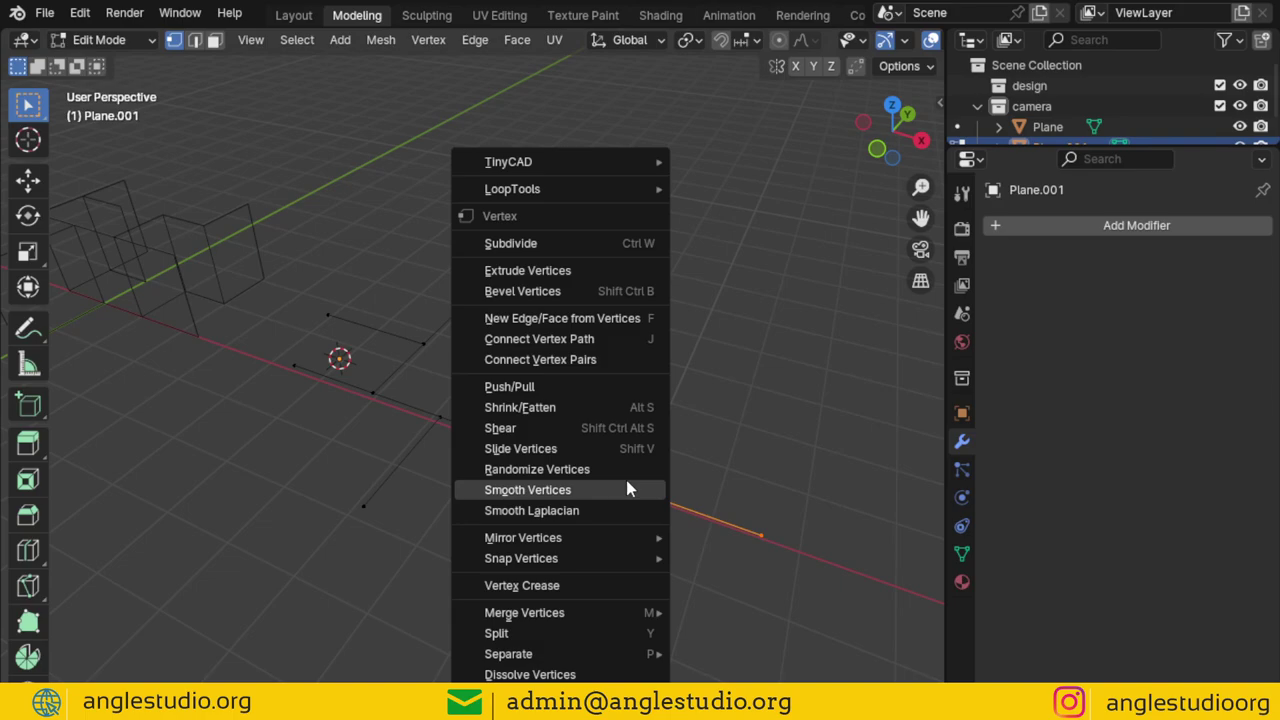
left_click(548, 271)
left_click(684, 505)
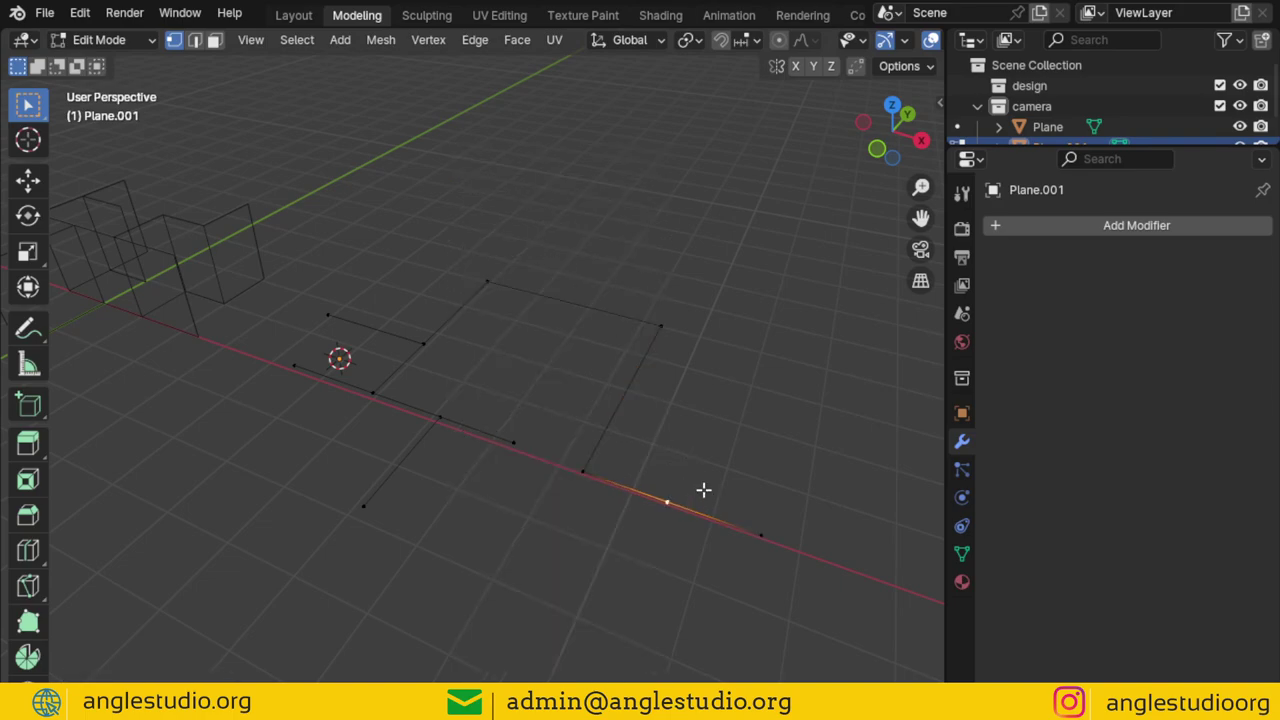
key("r")
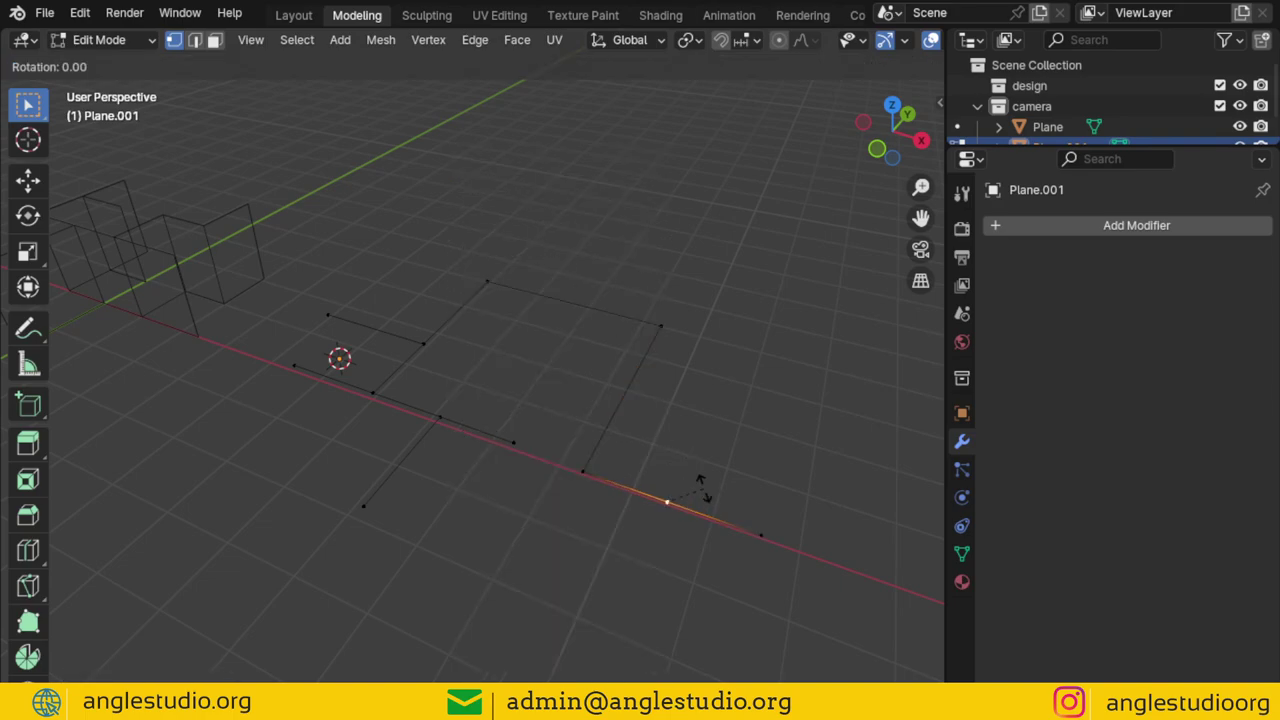
key("Escape")
Move the bottom edge's midpoint along Y and leave Edit Mode
key("g")
key("y")
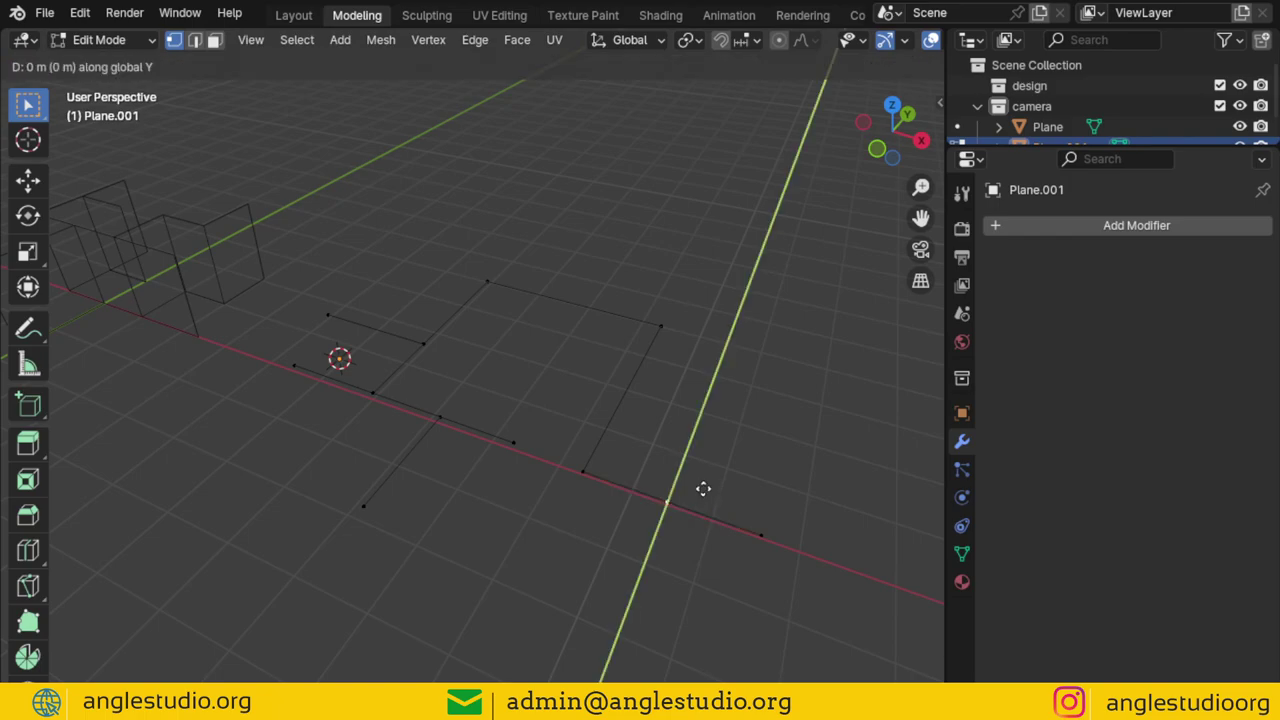
left_click(621, 607)
key("Tab")
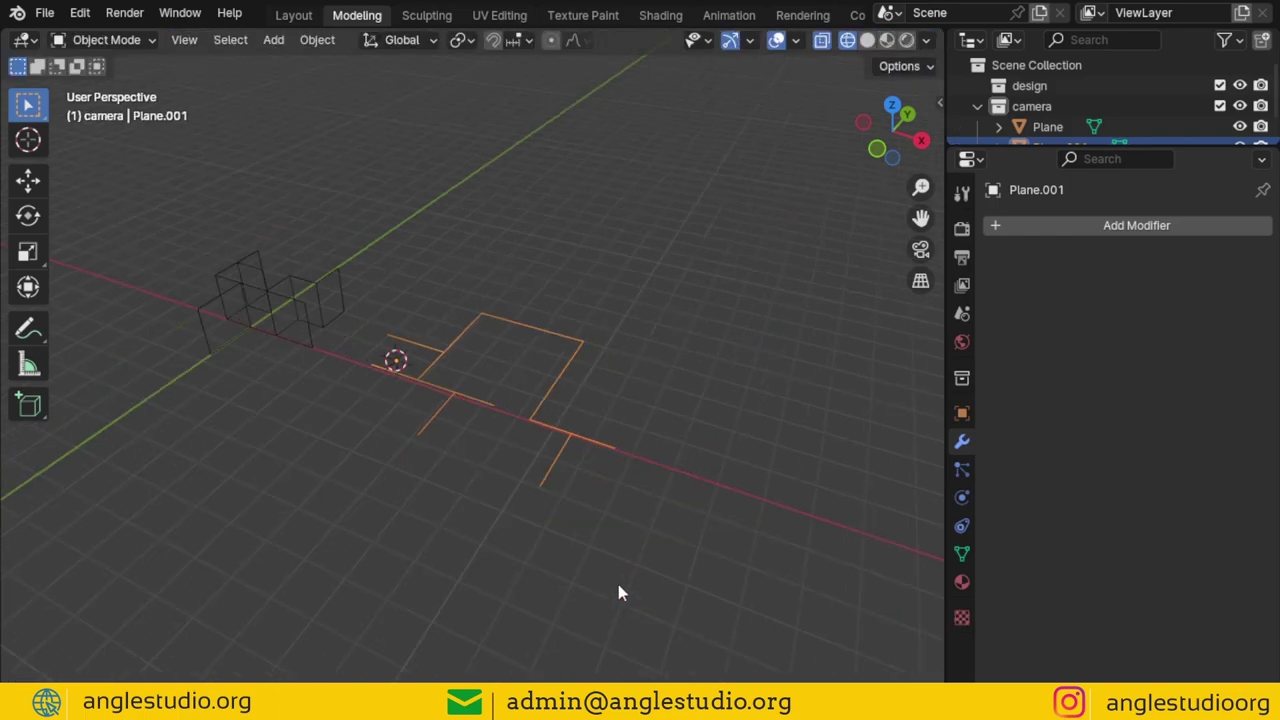
middle_click_drag(618, 584, 624, 439)
Select all outline edges and extrude them 3 m up along Z with 'ez3'
key("Tab")
key("a")
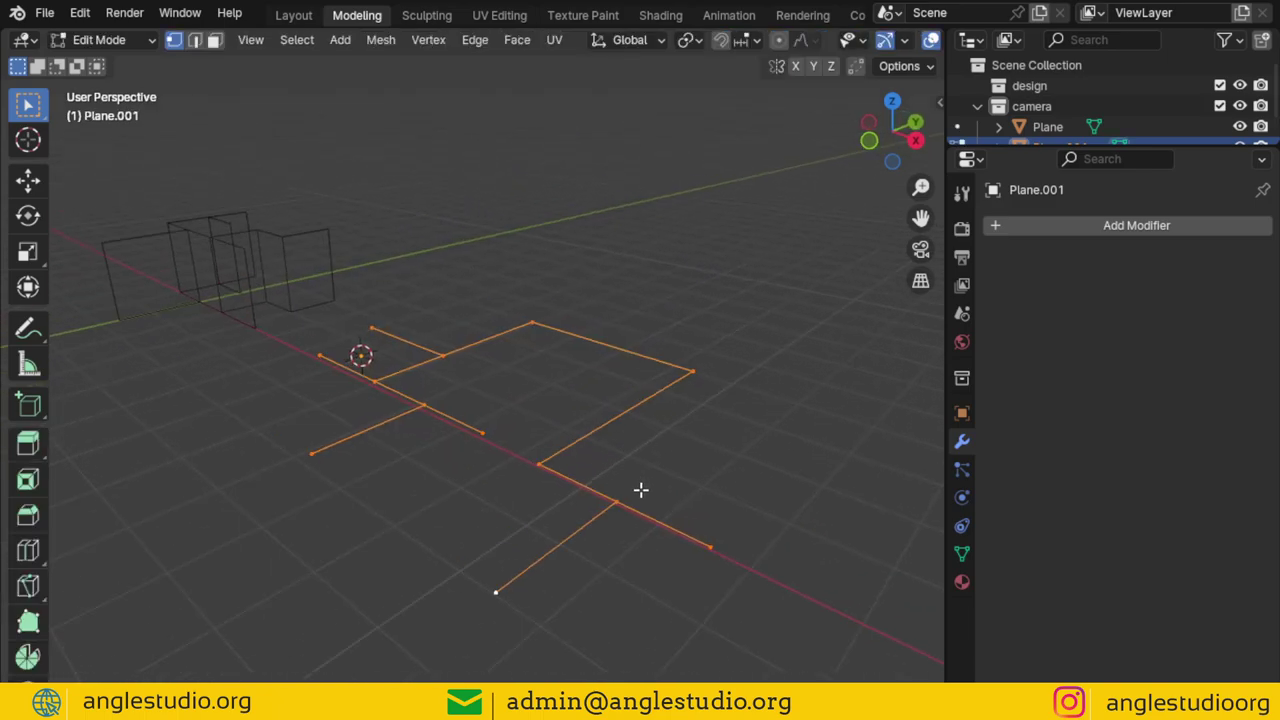
type("ez")
type("3")
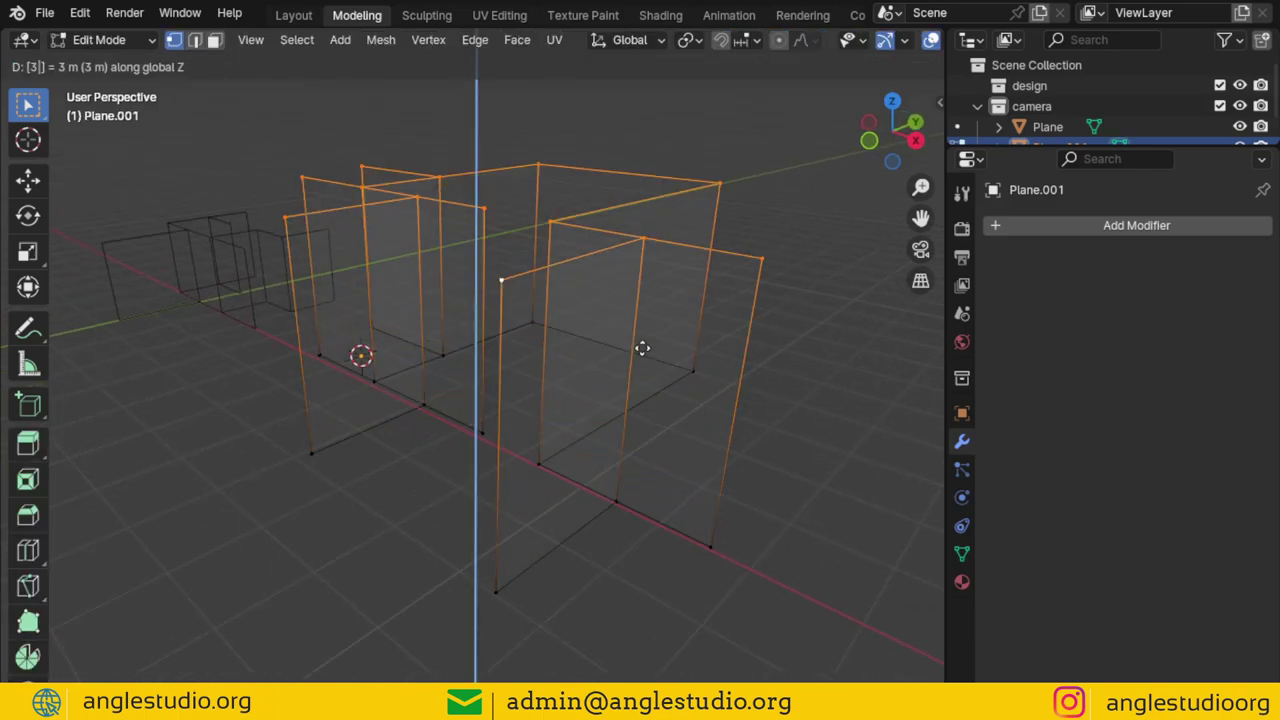
key("Return")
Switch to solid shading and return to Object Mode to inspect the new walls
key("z")
left_click(751, 397)
key("Tab")
mouse_move(751, 397)
middle_mouse_down()
mouse_move(614, 349)
mouse_move(637, 370)
mouse_move(542, 376)
middle_mouse_up()
scroll(600, 360, "up", 3)
scroll(542, 376, "up", 4)
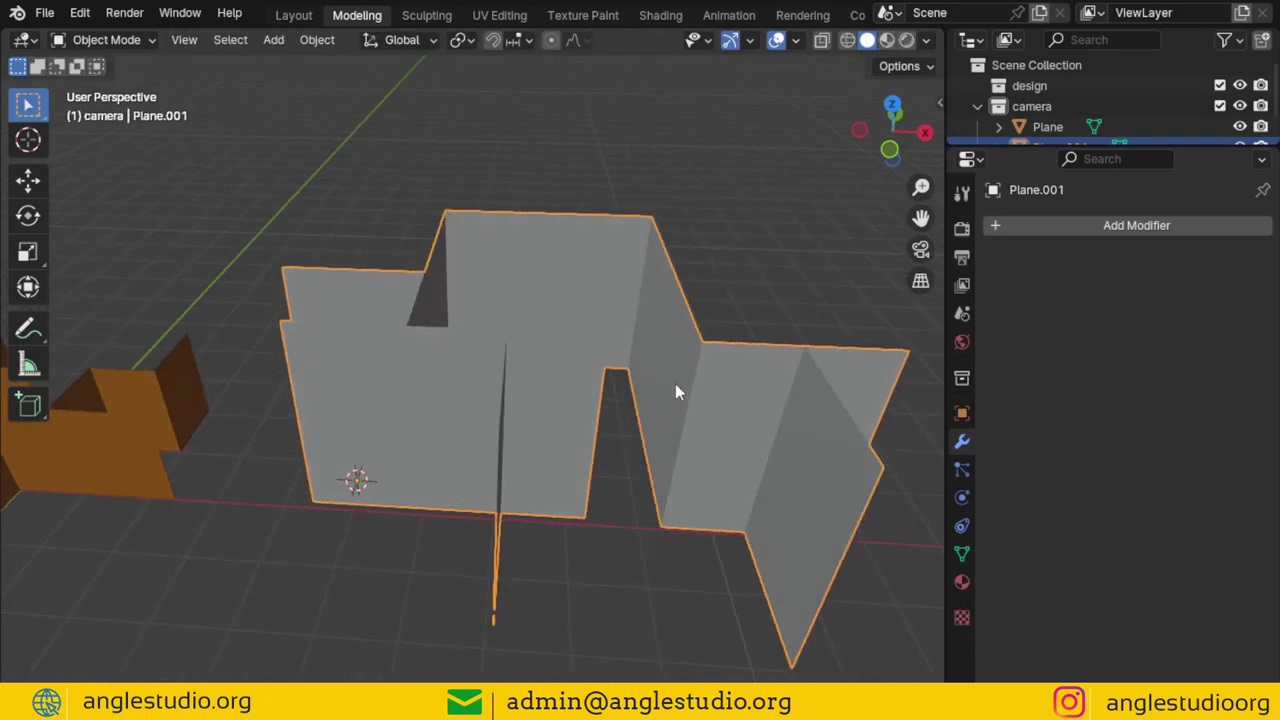
mouse_move(675, 383)
middle_mouse_down()
mouse_move(598, 392)
mouse_move(650, 385)
middle_mouse_up()
Add a Solidify modifier to the walls and apply the object's transforms
left_click(1100, 228)
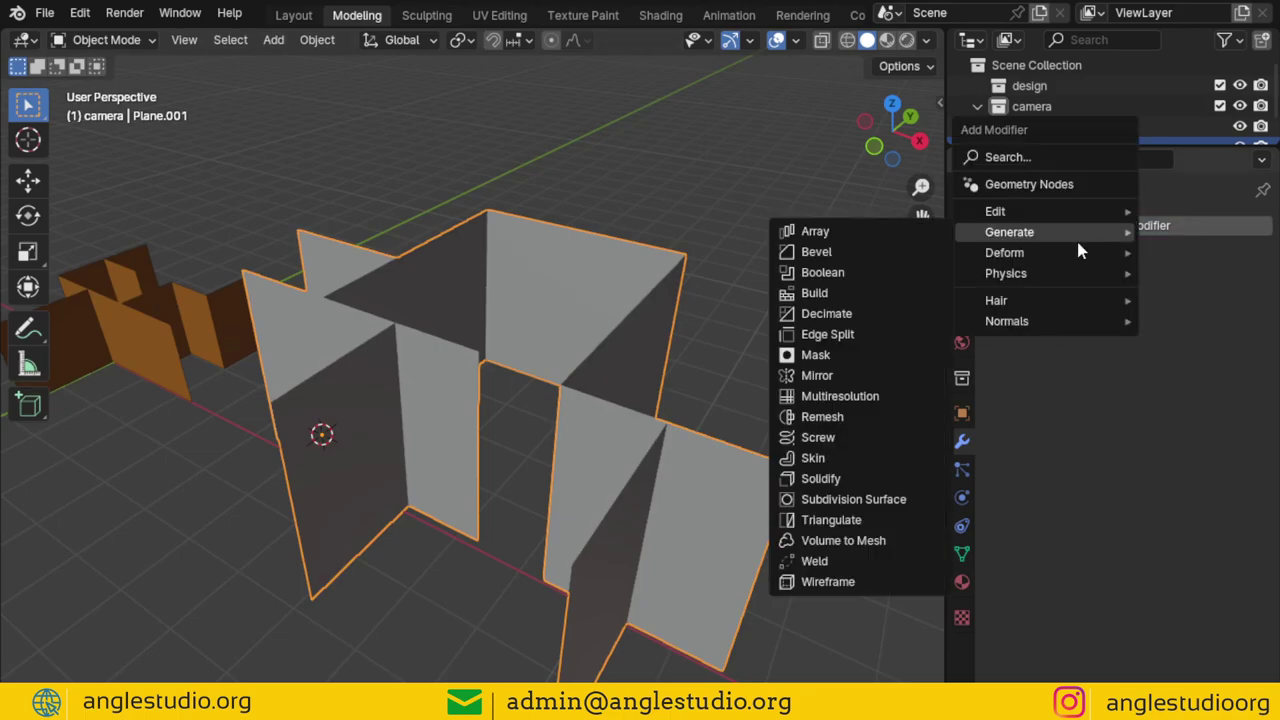
left_click(821, 478)
middle_click_drag(697, 388, 694, 334)
key("ctrl+a")
left_click(633, 354)
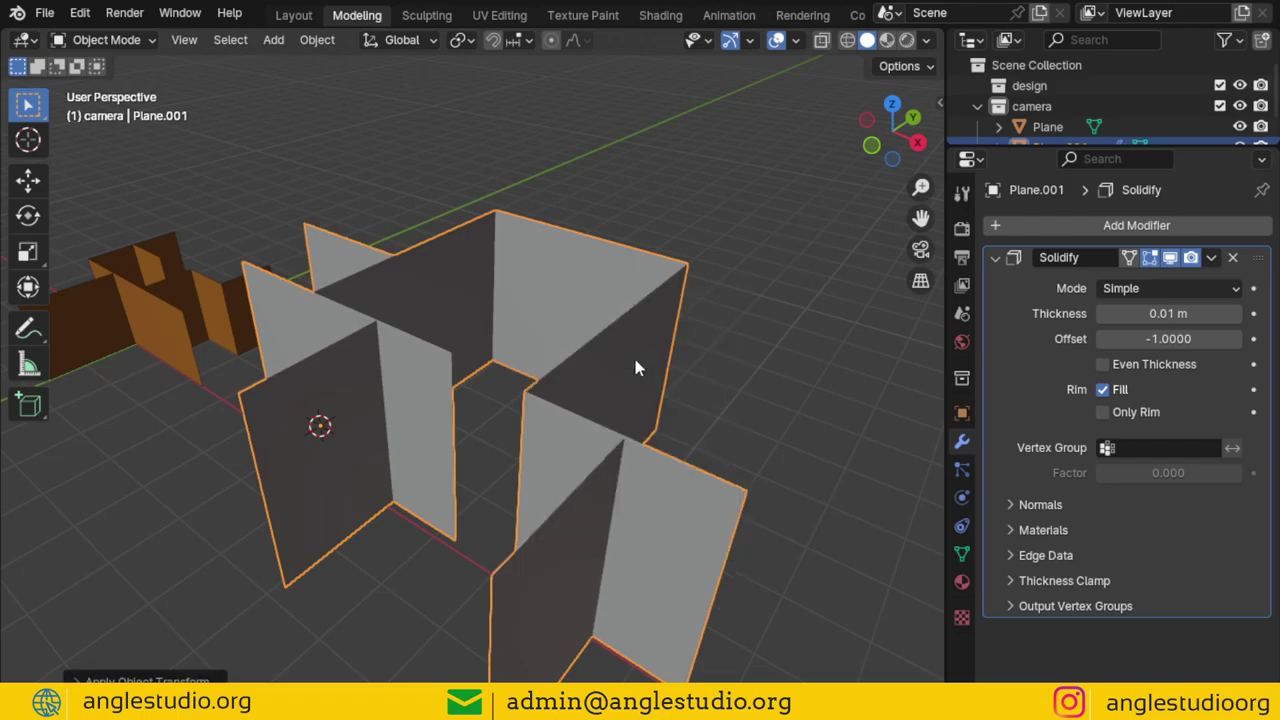
Set the Solidify thickness to 0.2 m and check the walls in wireframe
left_click(1166, 319)
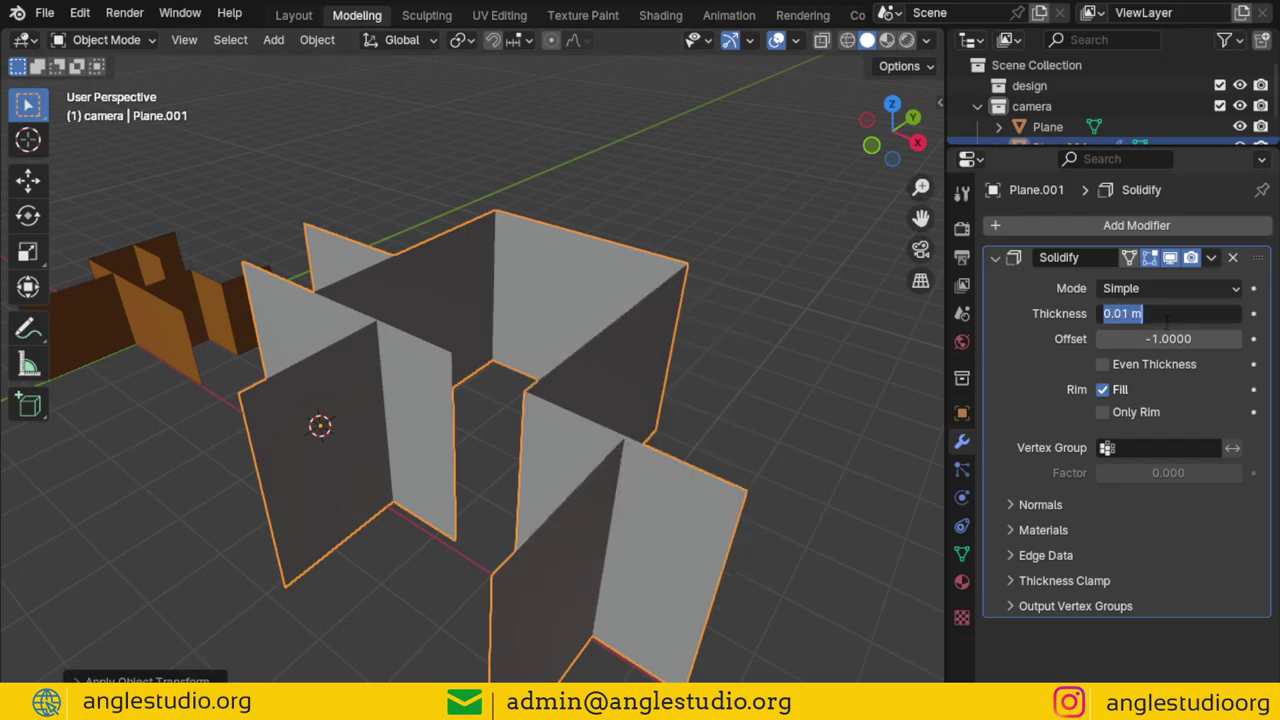
type(".1")
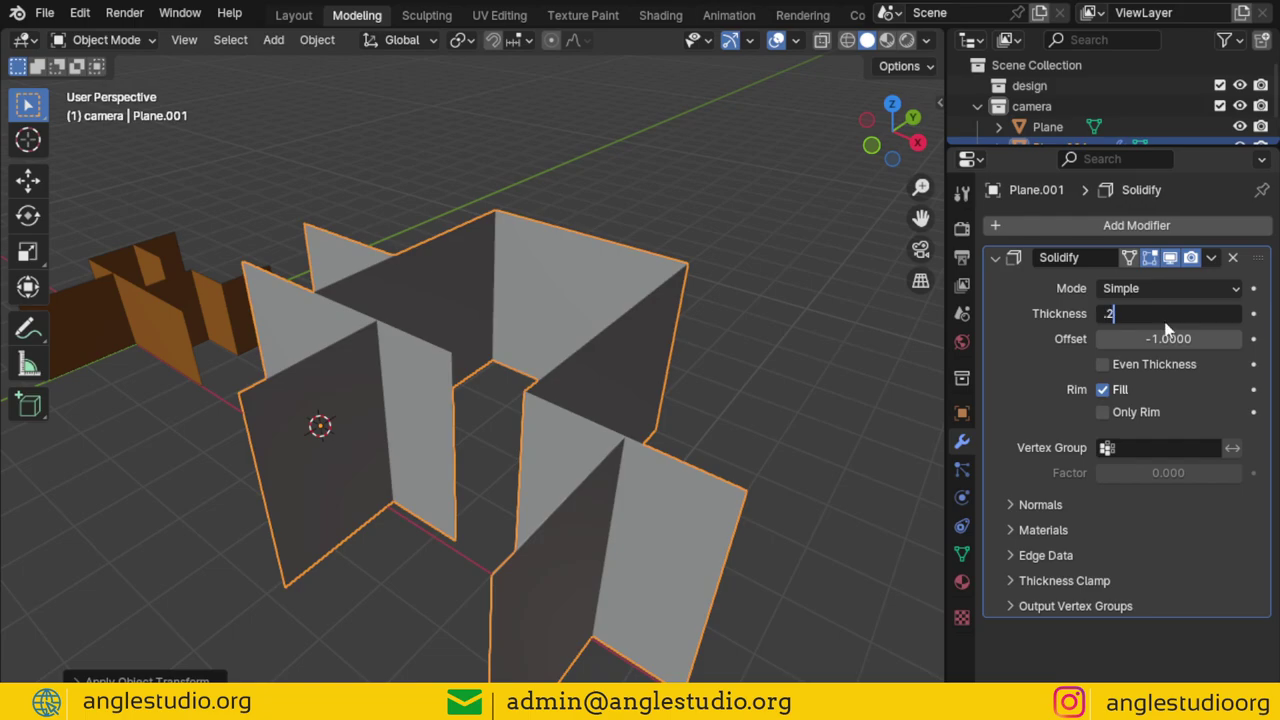
key("Return")
middle_click_drag(538, 205, 565, 545)
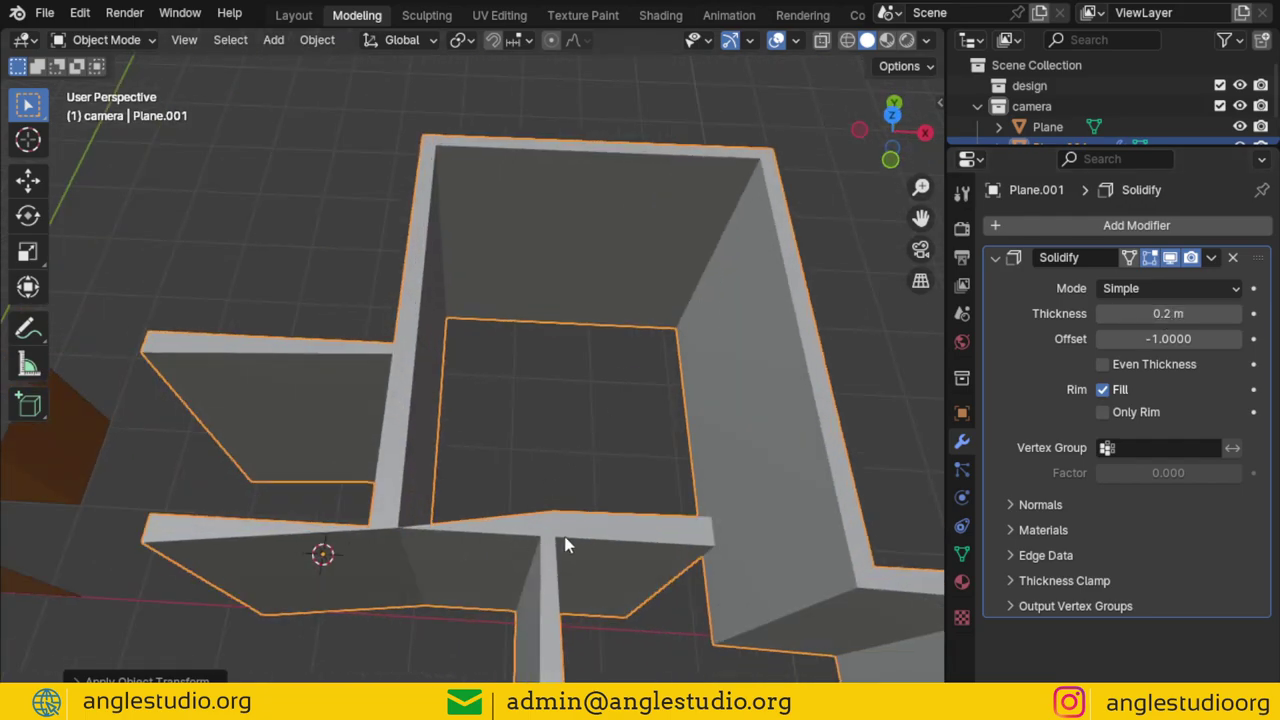
key("z")
left_click(340, 530)
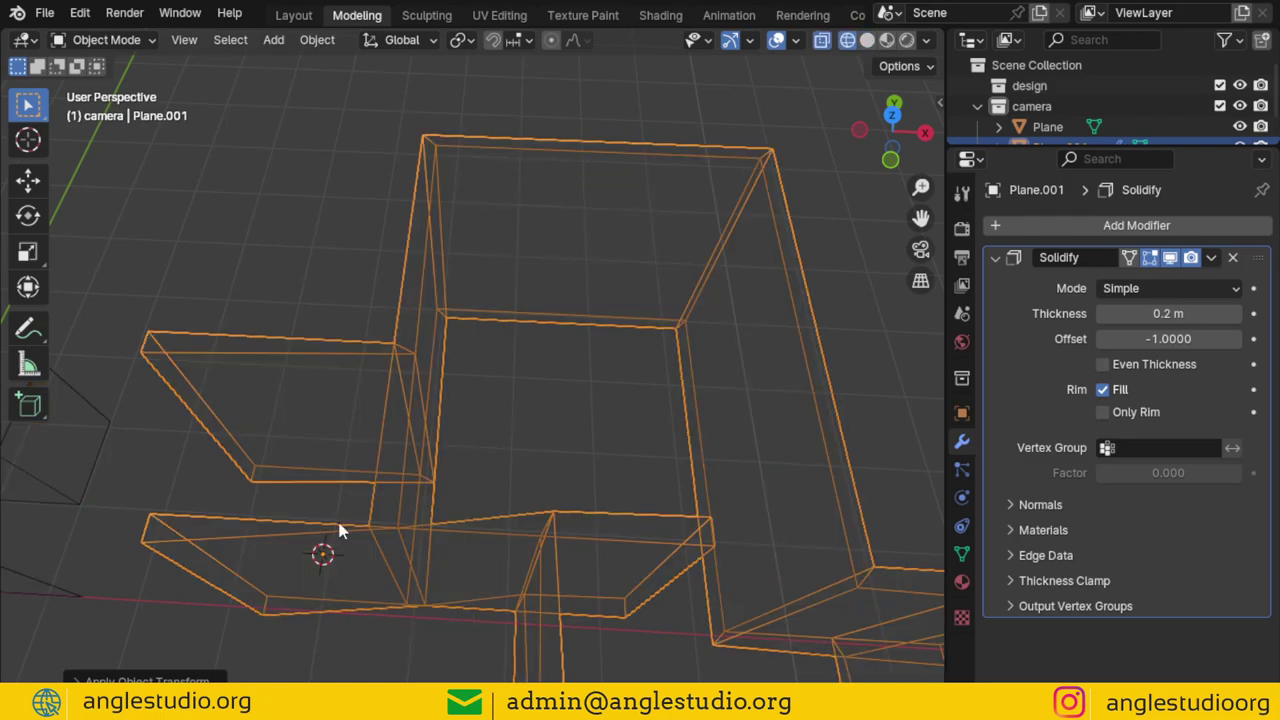
key("z")
left_click(859, 432)
Turn on Even Thickness and set the Solidify offset to 0
left_click(1102, 364)
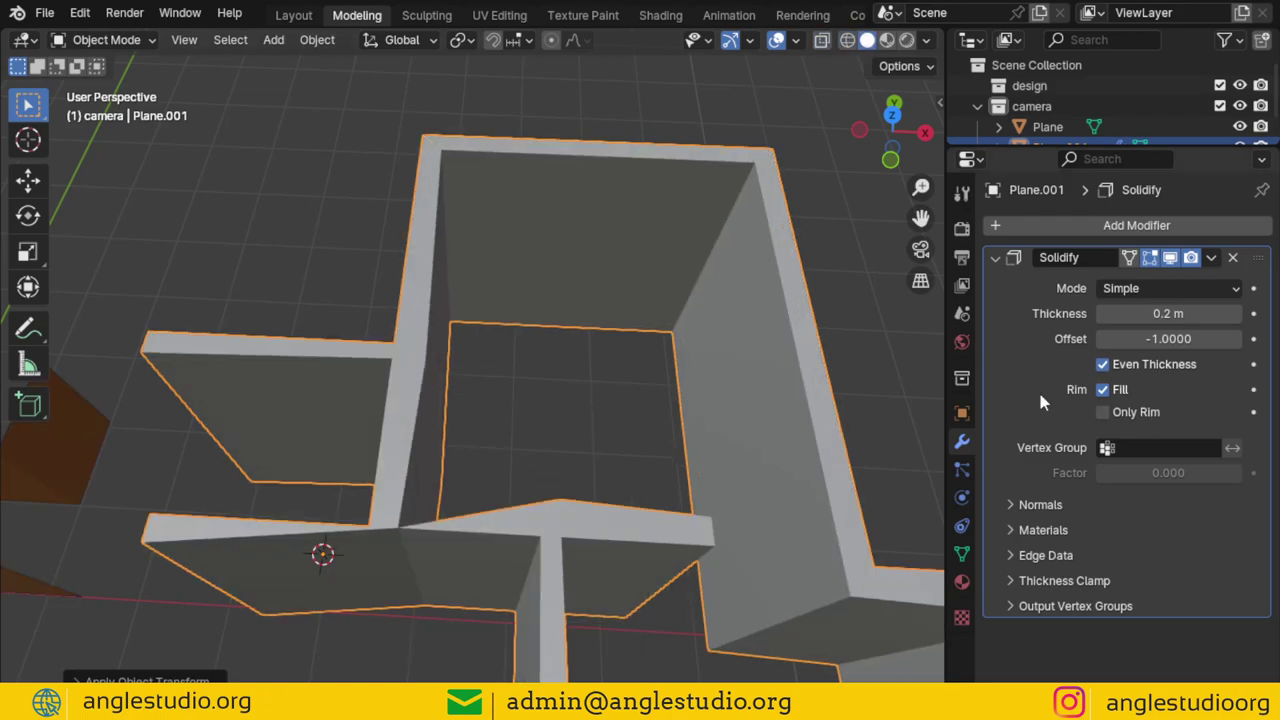
mouse_move(638, 436)
middle_mouse_down()
mouse_move(571, 429)
mouse_move(637, 449)
mouse_move(537, 457)
middle_mouse_up()
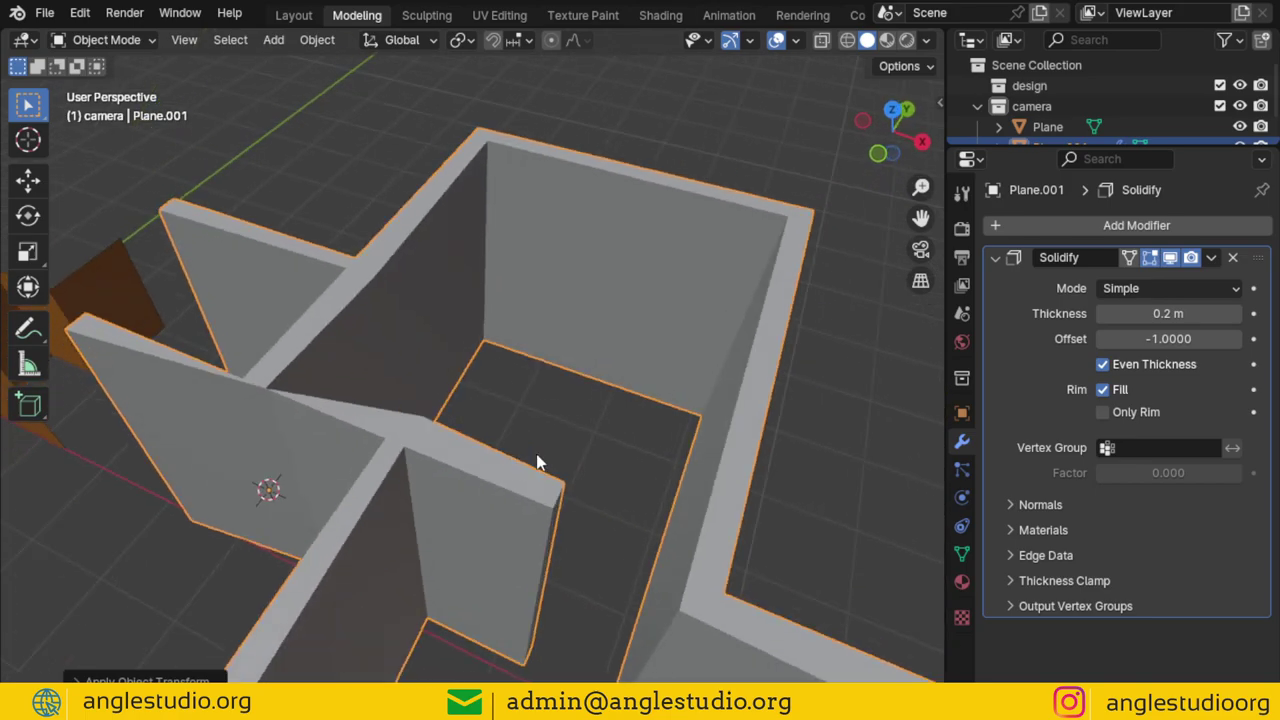
scroll(784, 379, "down", 2)
key("Tab")
key("Tab")
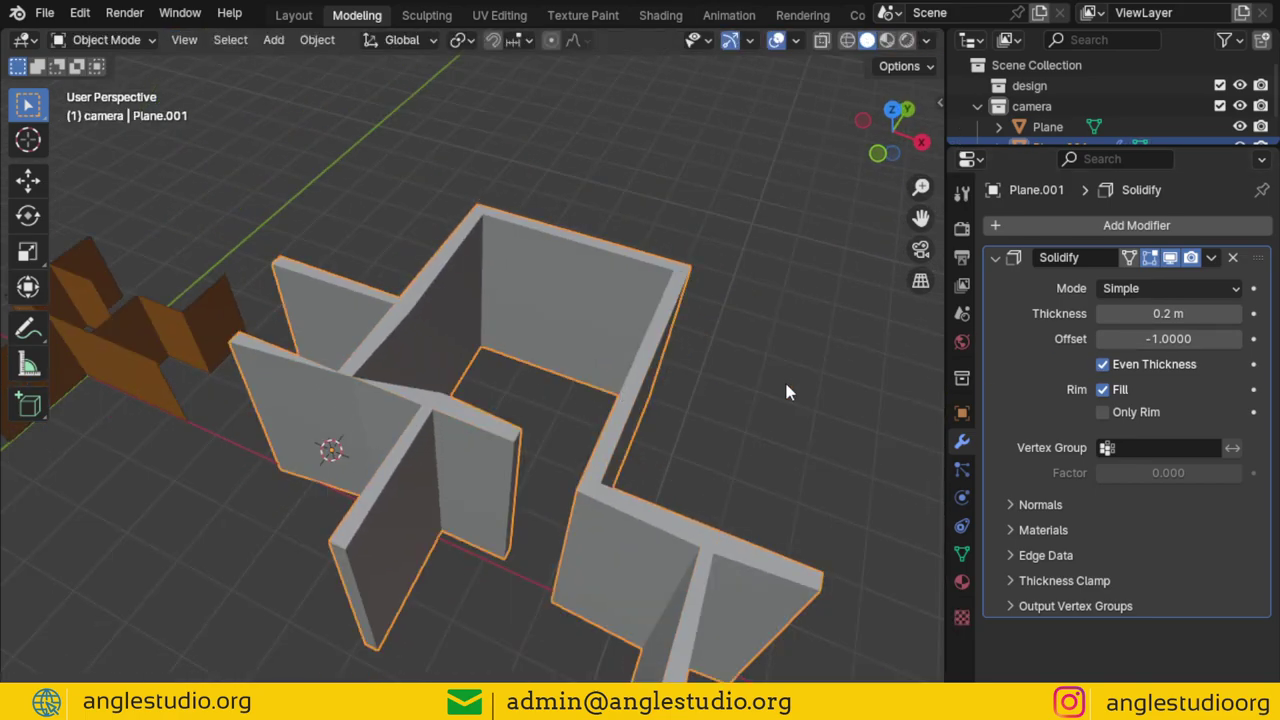
left_click(1134, 341)
type("0")
key("Return")
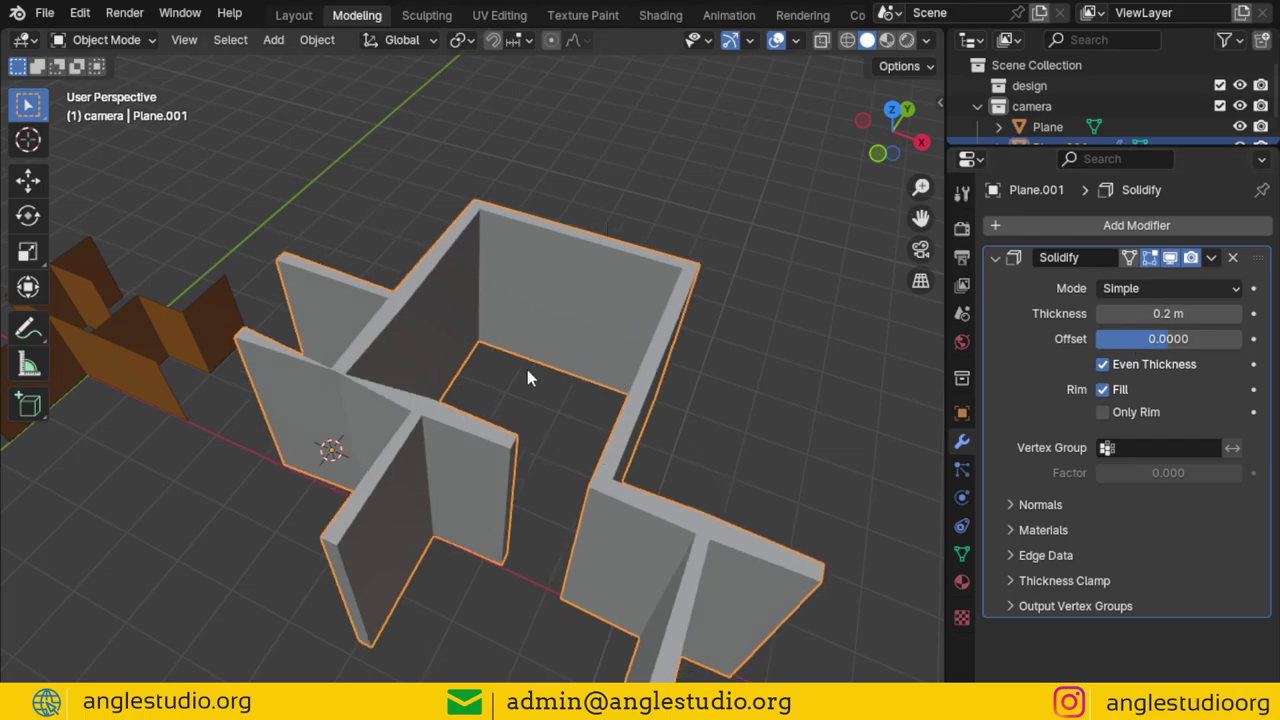
mouse_move(660, 497)
middle_mouse_down()
mouse_move(614, 443)
mouse_move(630, 495)
mouse_move(660, 420)
middle_mouse_up()
Switch the Solidify modifier's mode to Complex
left_click(1170, 288)
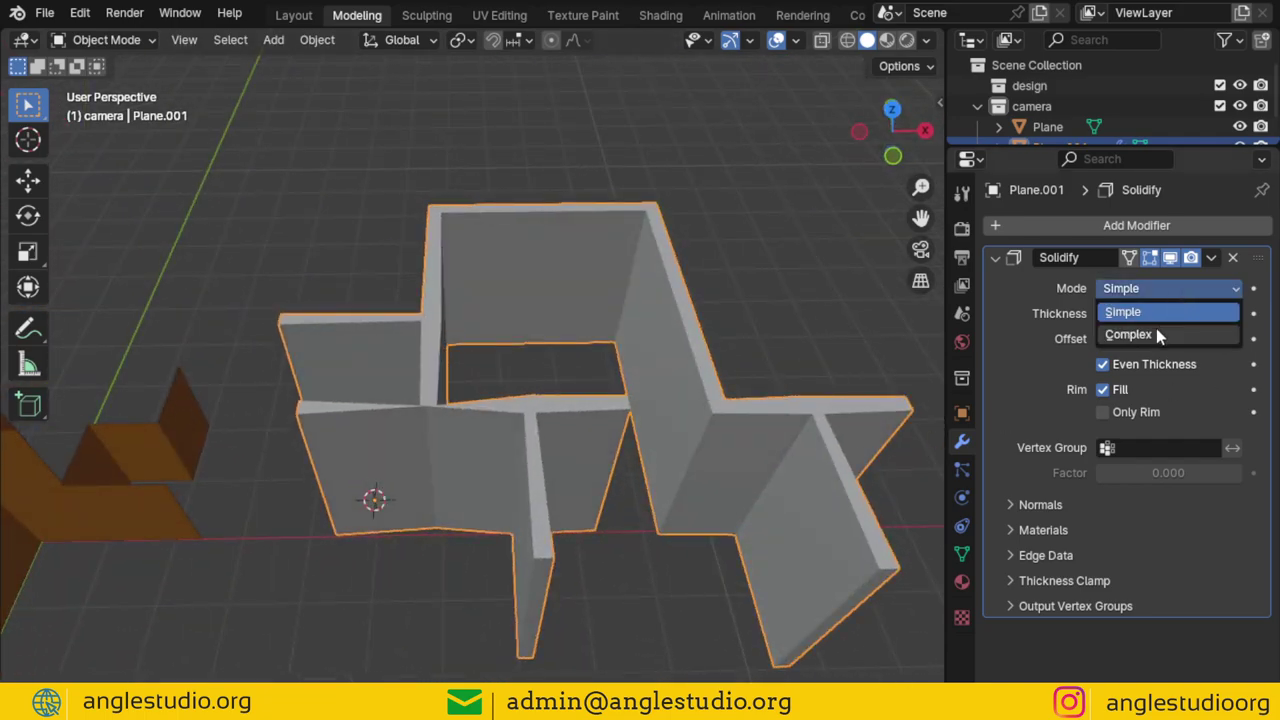
left_click(1156, 334)
middle_click_drag(887, 314, 767, 346)
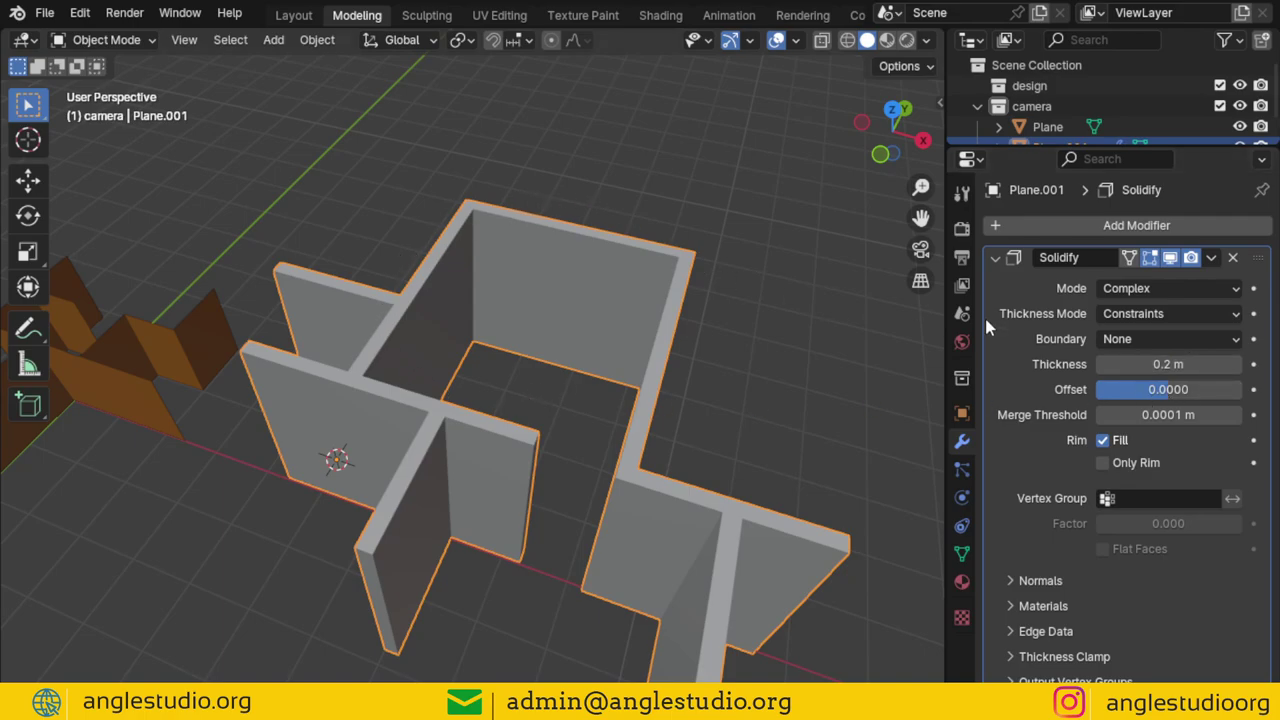
Inspect the wall junctions from above in wireframe, then return to solid shading
key("KP_7")
key("z")
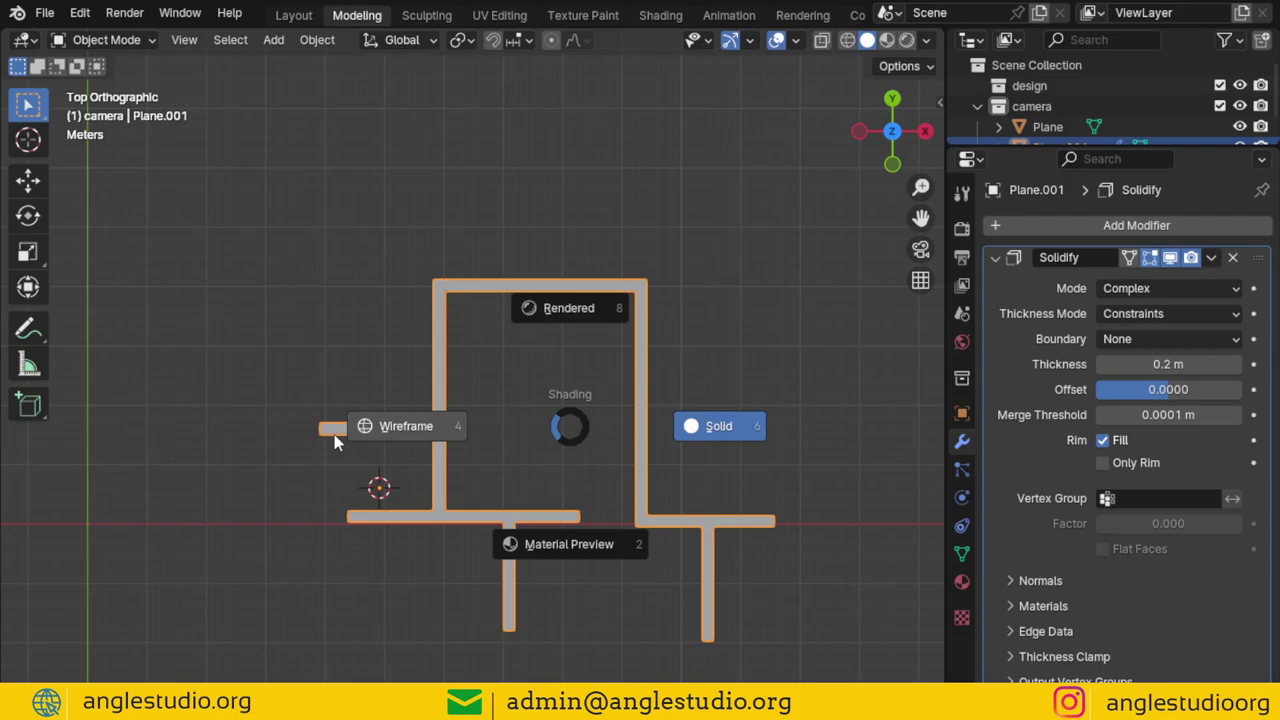
left_click(334, 434)
middle_click_drag(429, 480, 477, 326, "shift")
scroll(477, 326, "up", 5)
scroll(477, 354, "down", 1)
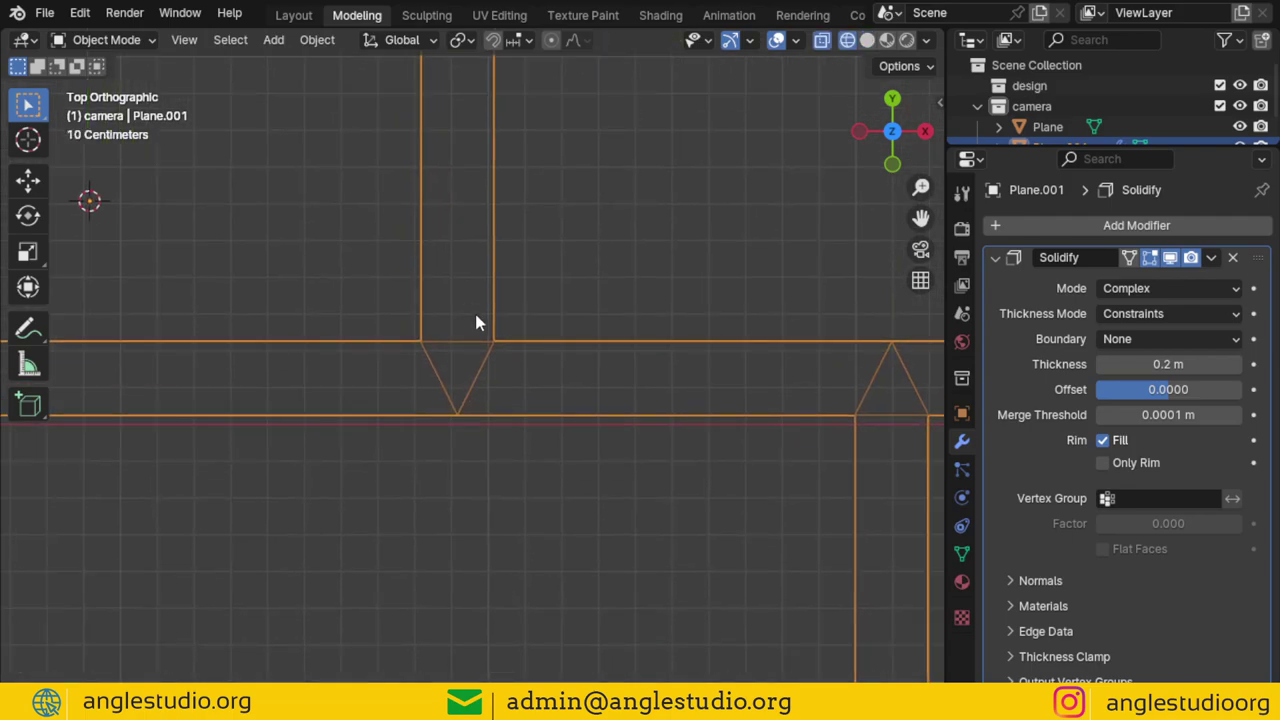
scroll(603, 406, "up", 3)
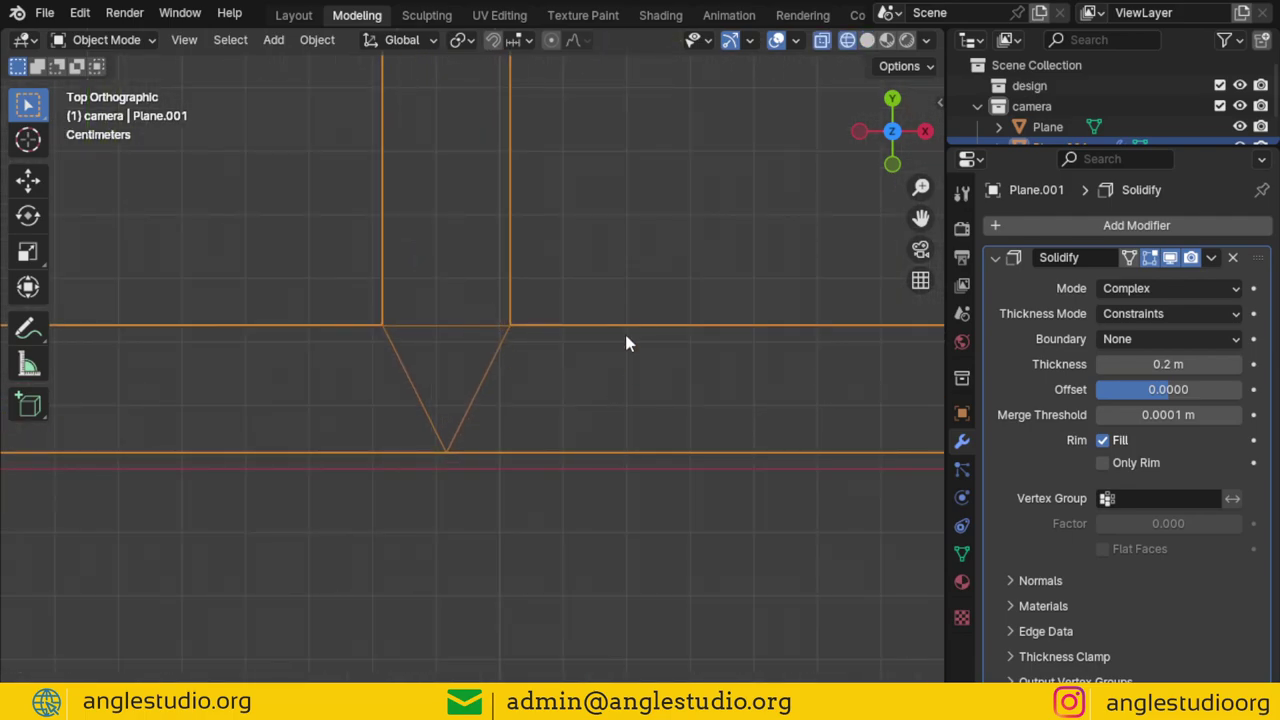
scroll(626, 343, "down", 7)
key("z")
left_click(747, 368)
scroll(760, 382, "down", 3)
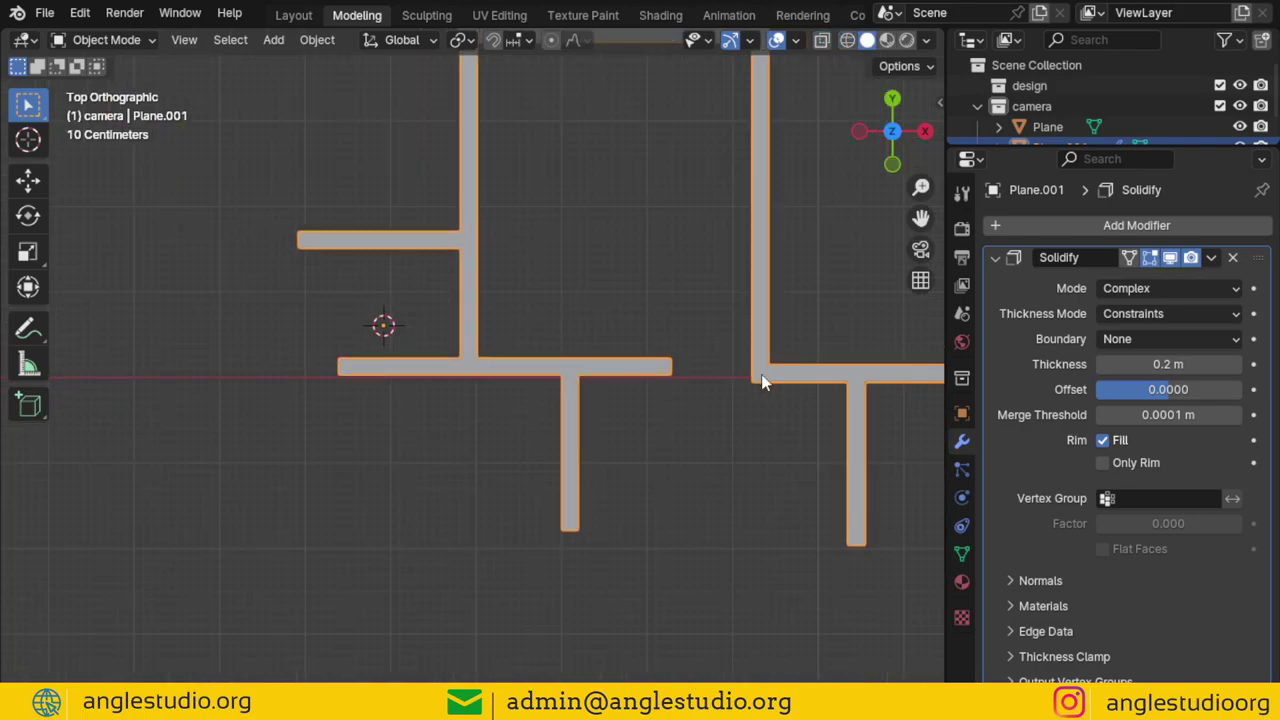
scroll(760, 382, "down", 2)
mouse_move(696, 427)
middle_mouse_down()
mouse_move(620, 296)
mouse_move(586, 331)
middle_mouse_up()
scroll(583, 395, "up", 1)
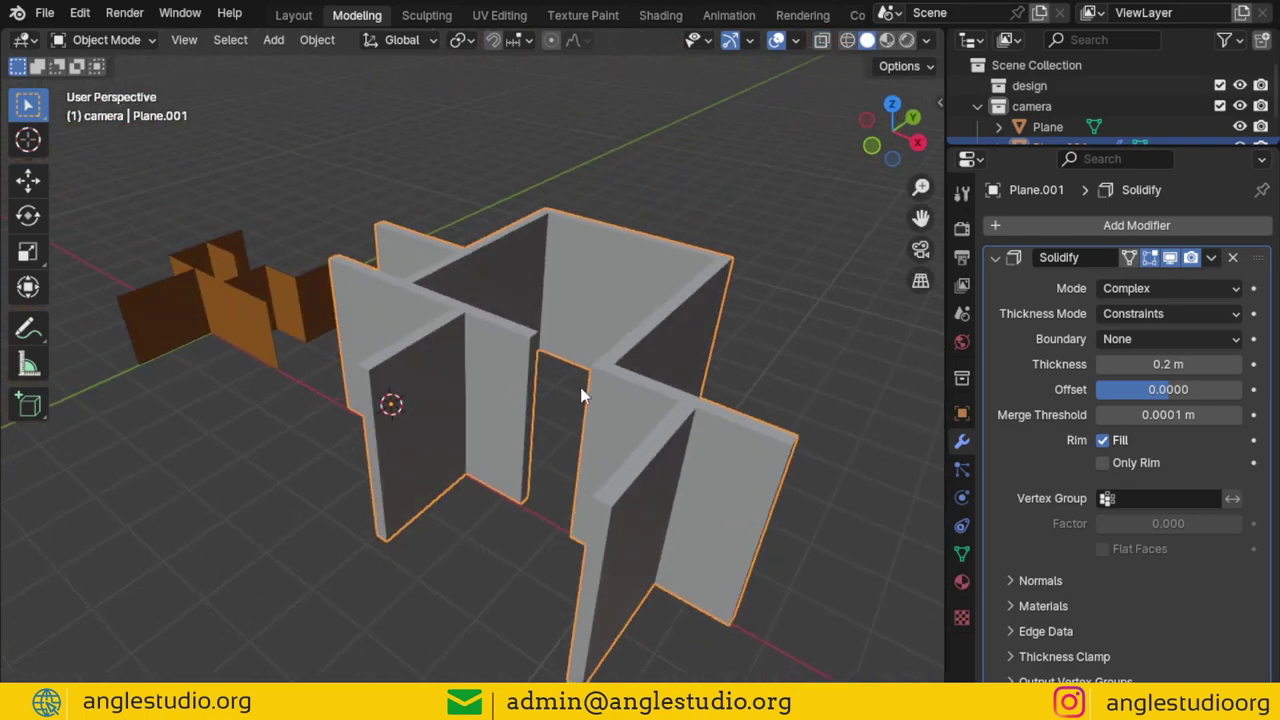
Assign Material.001 to the walls' first material slot
left_click(1071, 601)
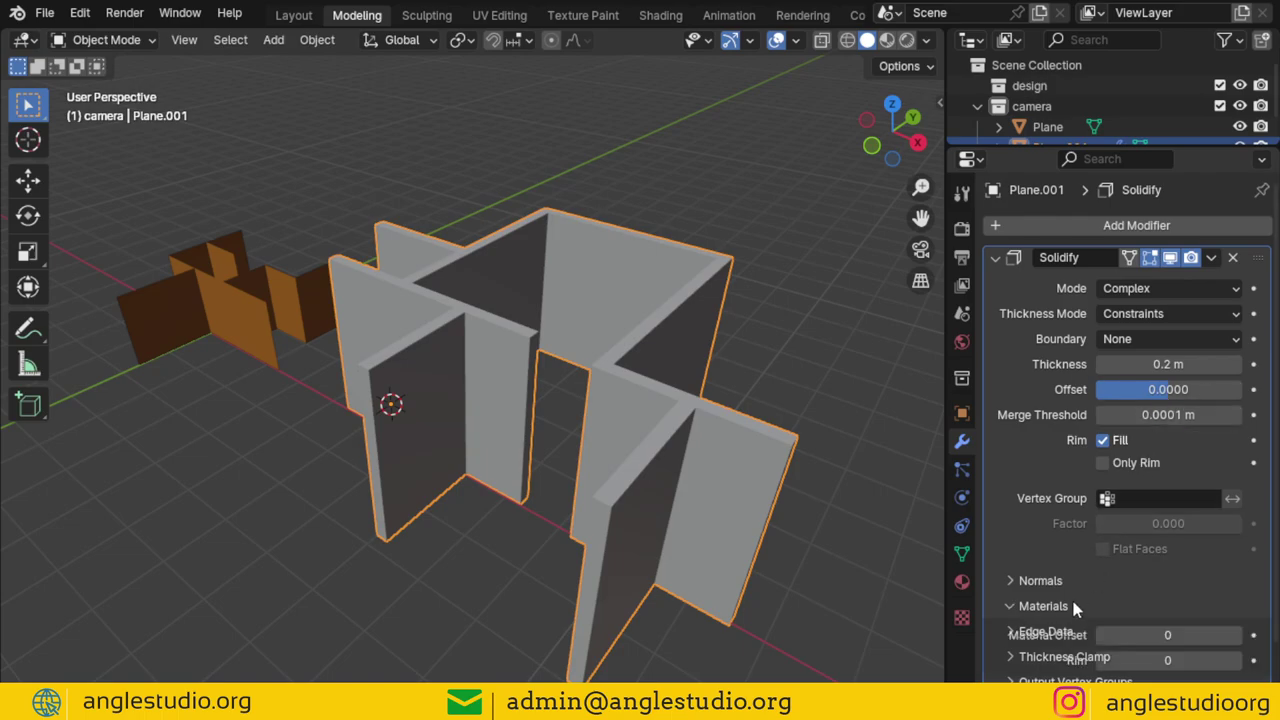
scroll(1073, 596, "down", 2)
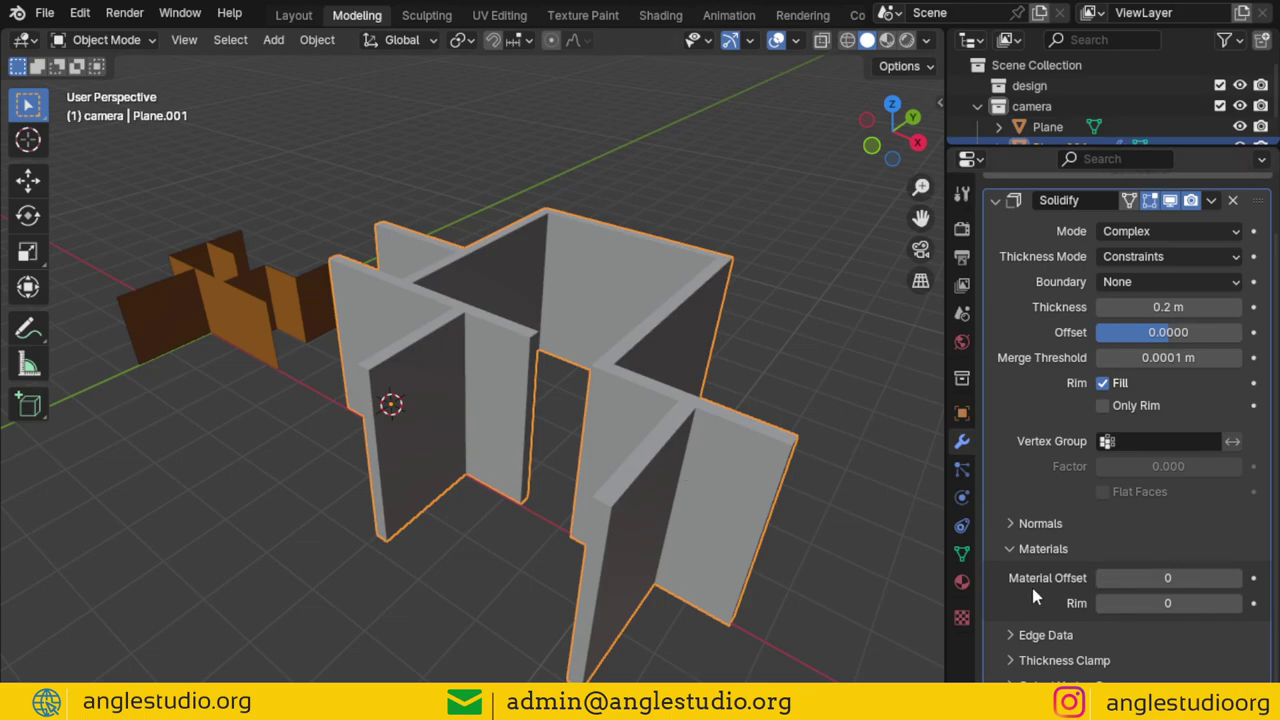
left_click(964, 584)
left_click(997, 311)
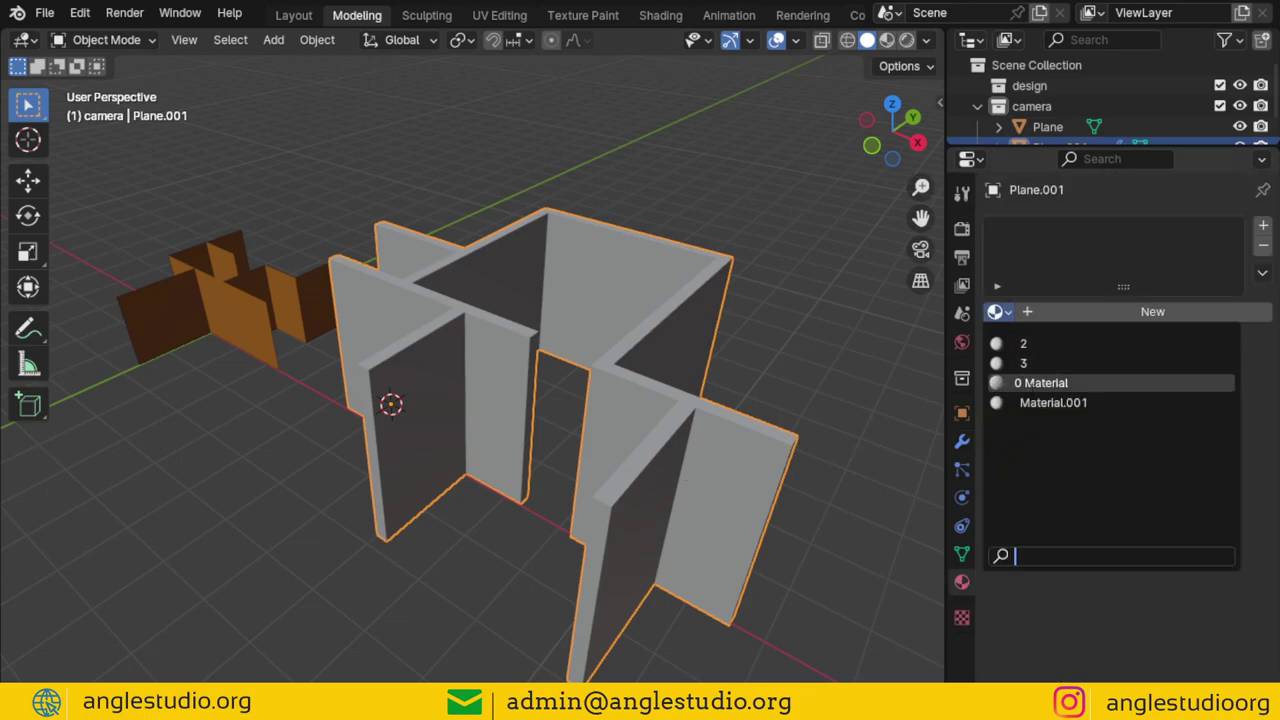
left_click(1032, 381)
left_click(997, 311)
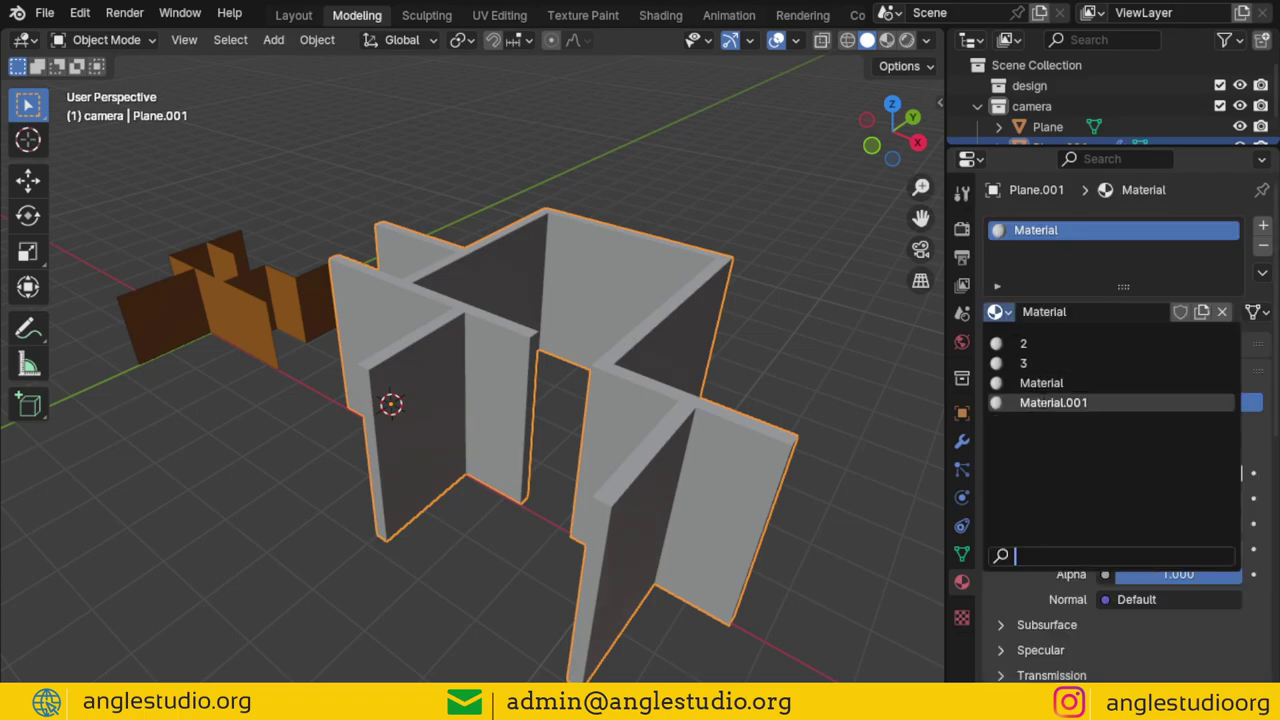
left_click(1036, 404)
Add two more material slots holding materials 2 and 3, then show the Solidify settings
left_click(1262, 226)
left_click(1000, 353)
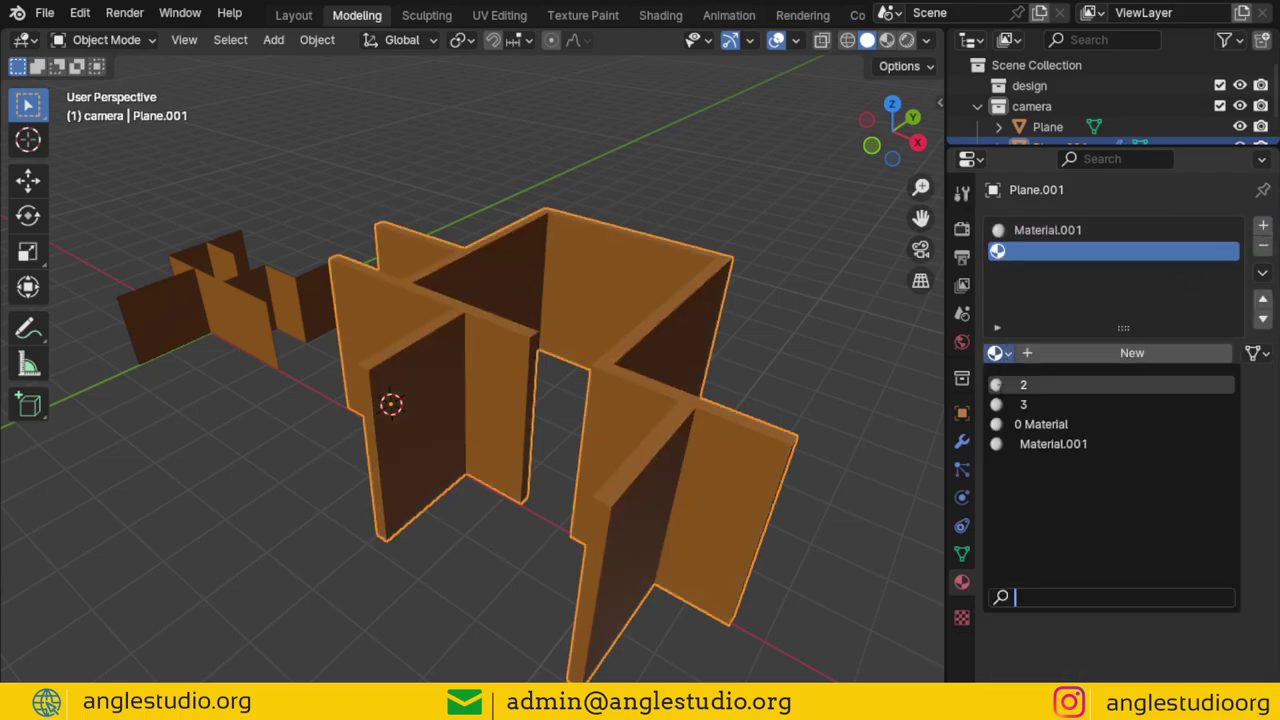
left_click(1025, 380)
left_click(1262, 226)
left_click(1000, 353)
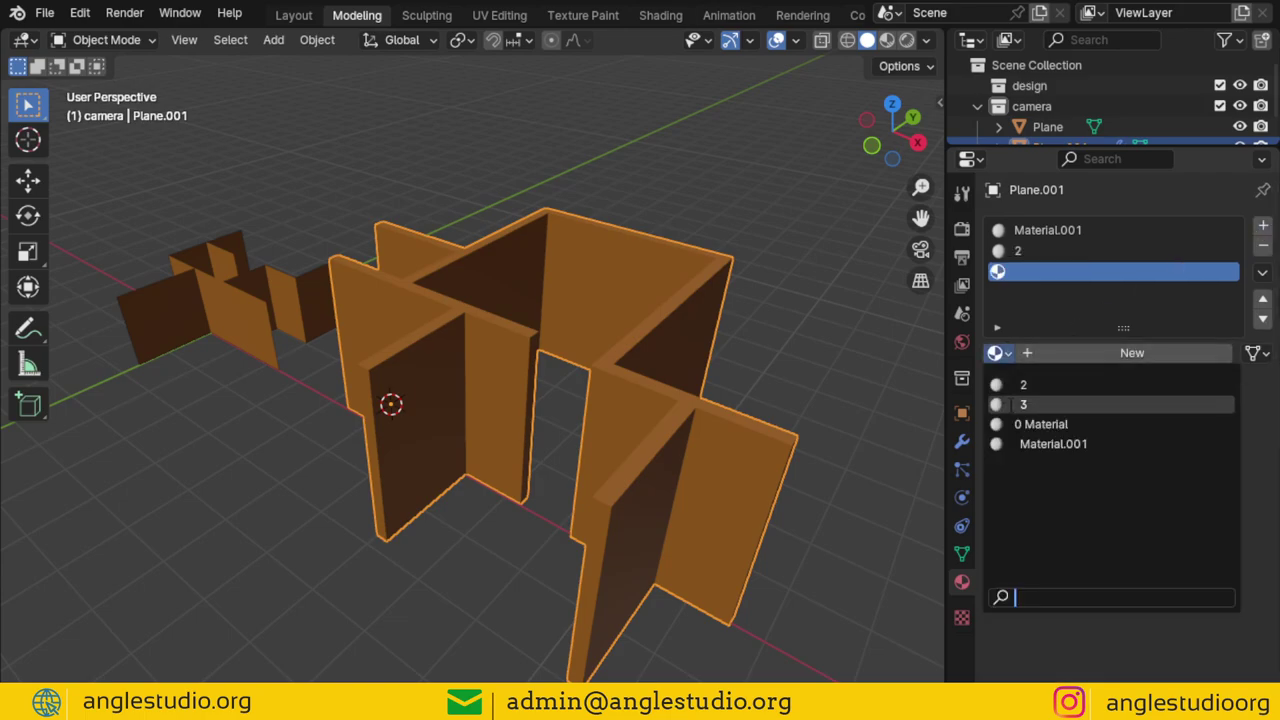
left_click(1016, 402)
left_click(962, 441)
Set the Solidify Material Offset to 1 and orbit to see the purple wall faces
scroll(1046, 523, "down", 2)
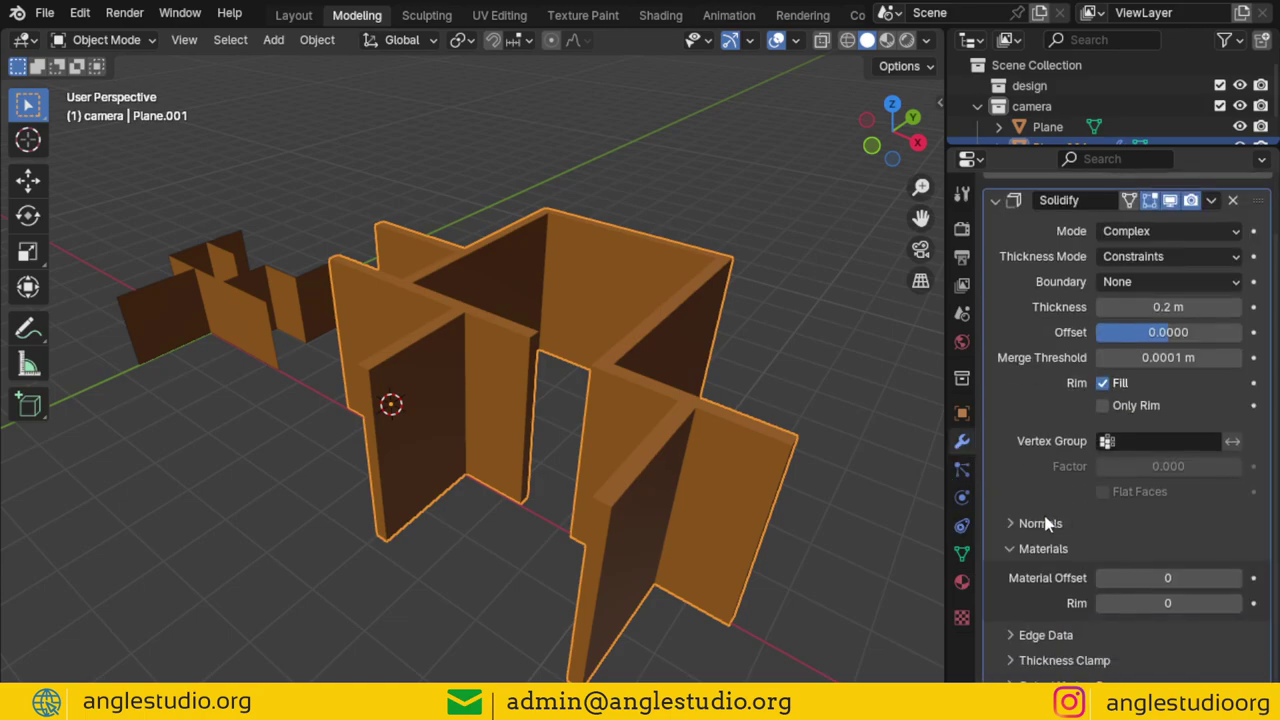
left_click(1236, 580)
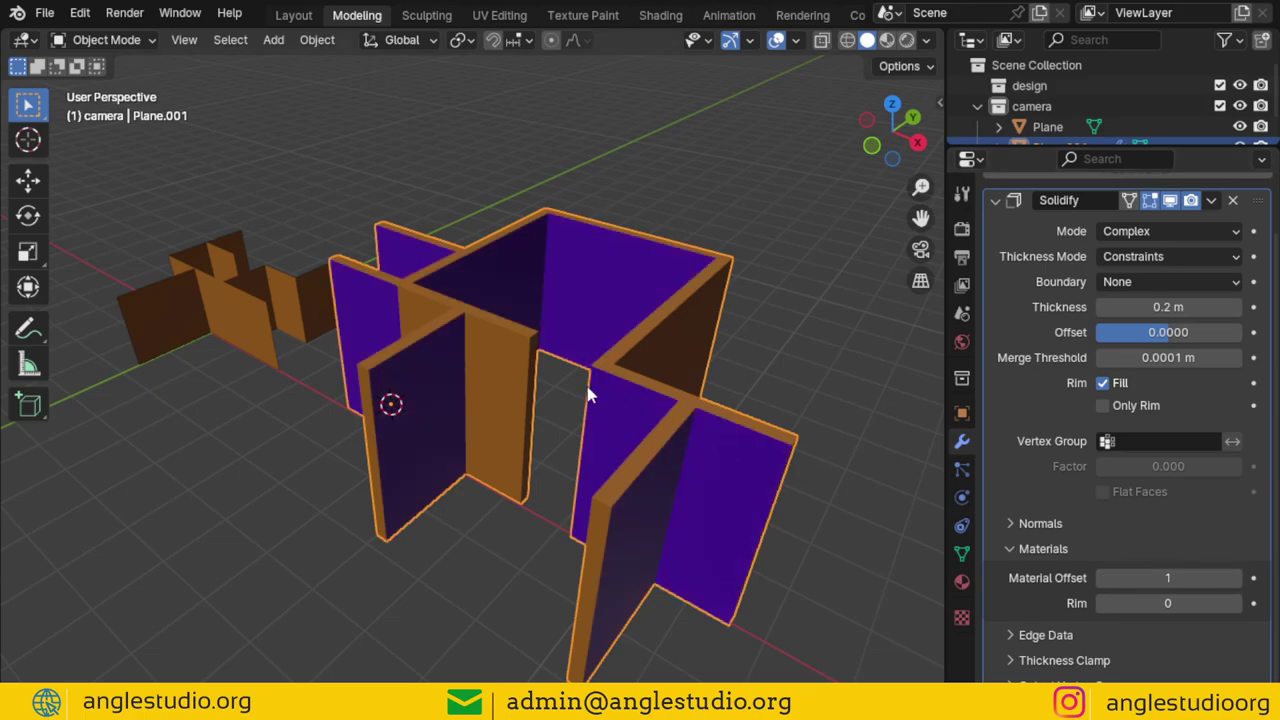
mouse_move(586, 391)
middle_mouse_down()
mouse_move(751, 431)
mouse_move(670, 405)
middle_mouse_up()
scroll(670, 405, "up", 3)
mouse_move(594, 386)
middle_mouse_down()
mouse_move(574, 320)
mouse_move(400, 377)
mouse_move(310, 368)
mouse_move(494, 337)
mouse_move(591, 371)
mouse_move(258, 390)
mouse_move(306, 491)
mouse_move(668, 423)
mouse_move(706, 429)
mouse_move(539, 398)
mouse_move(354, 409)
mouse_move(551, 383)
middle_mouse_up()
scroll(494, 337, "down", 3)
scroll(449, 399, "up", 3)
Raise the Rim material index to 2 and orbit to check the green rims
left_click(1236, 603)
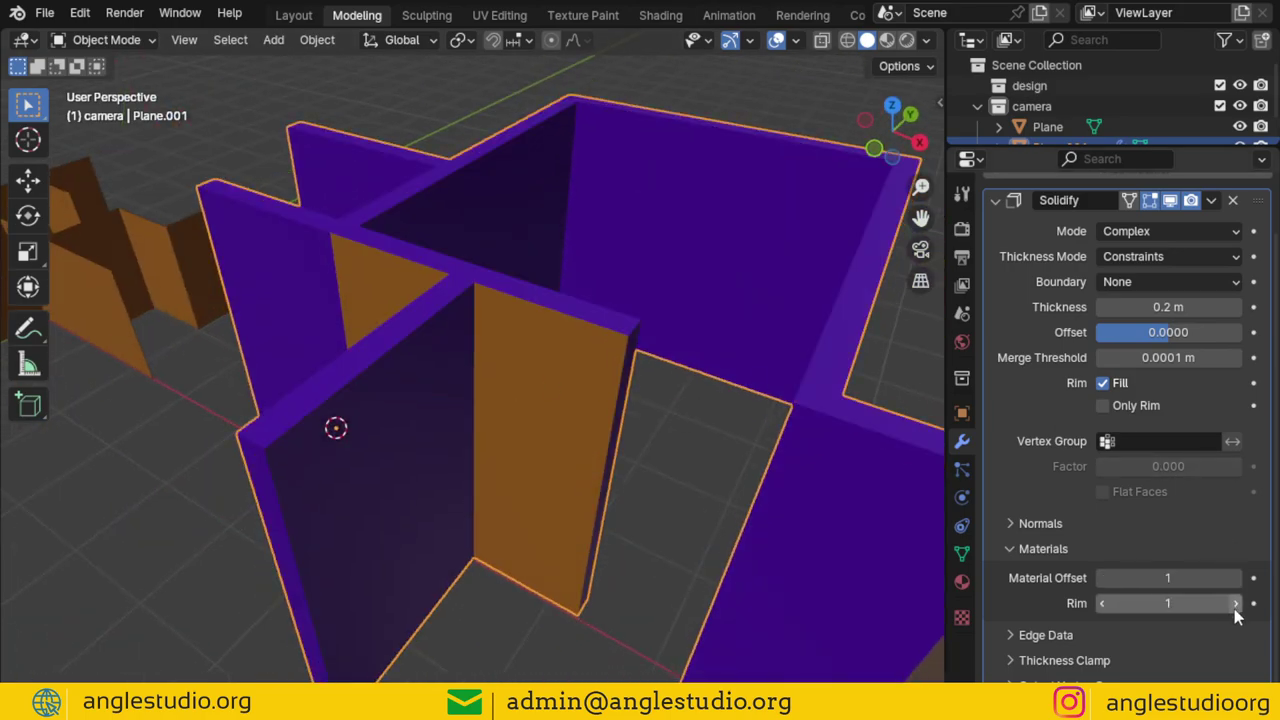
left_click(1236, 603)
scroll(592, 472, "down", 3)
mouse_move(592, 472)
middle_mouse_down()
mouse_move(588, 251)
mouse_move(648, 323)
mouse_move(580, 443)
mouse_move(643, 442)
mouse_move(625, 455)
middle_mouse_up()
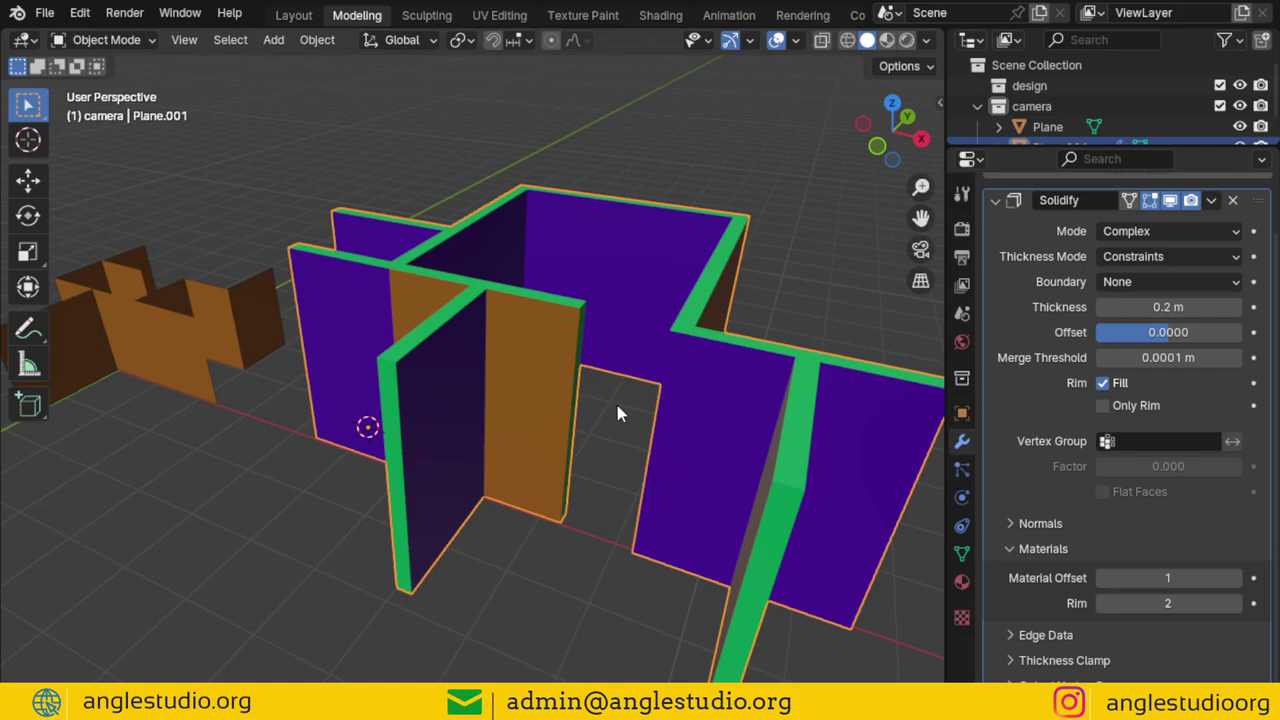
mouse_move(640, 397)
middle_mouse_down()
mouse_move(631, 366)
mouse_move(617, 394)
mouse_move(499, 410)
mouse_move(677, 377)
mouse_move(600, 394)
middle_mouse_up()
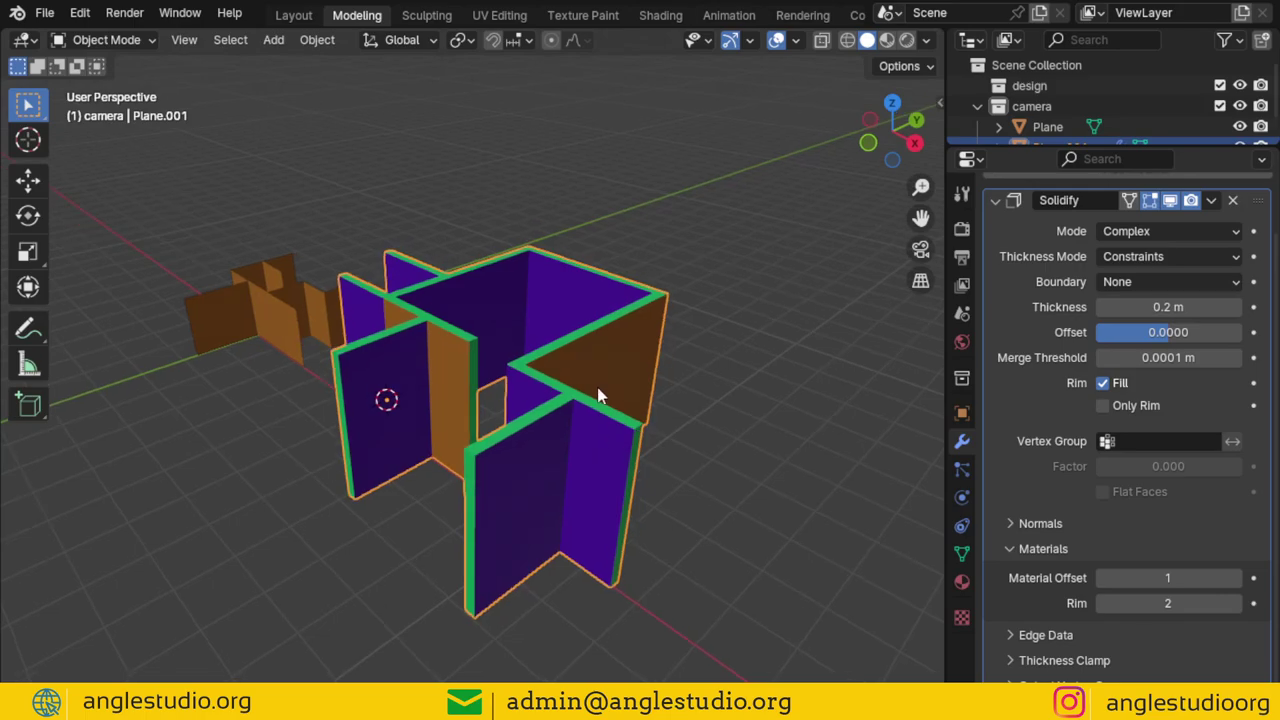
scroll(600, 394, "up", 3)
left_click(1211, 201)
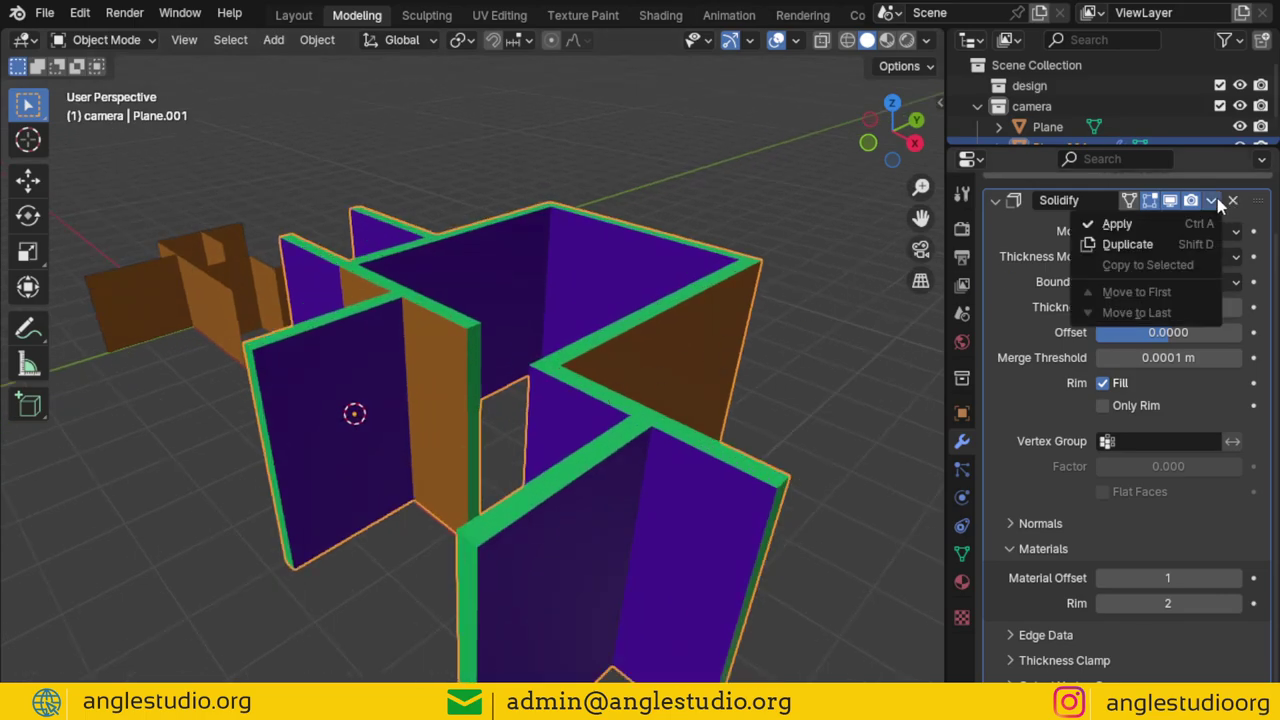
left_click(1217, 198)
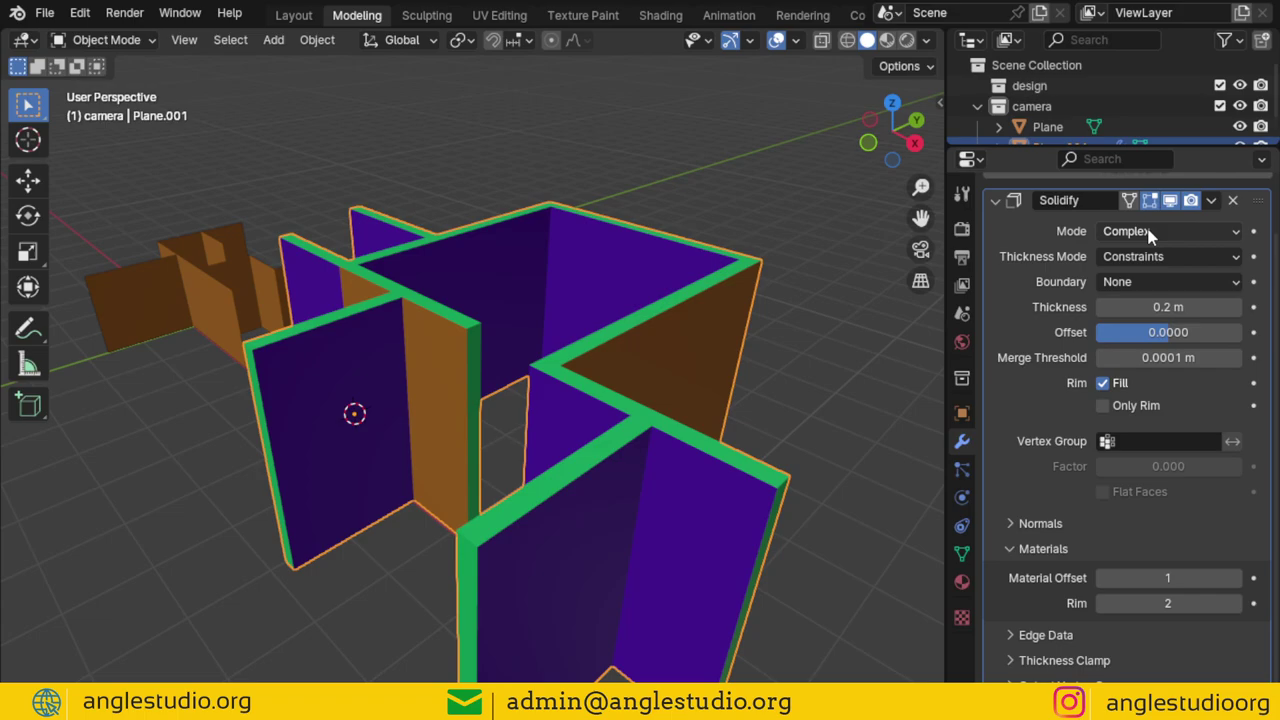
scroll(768, 368, "down", 2)
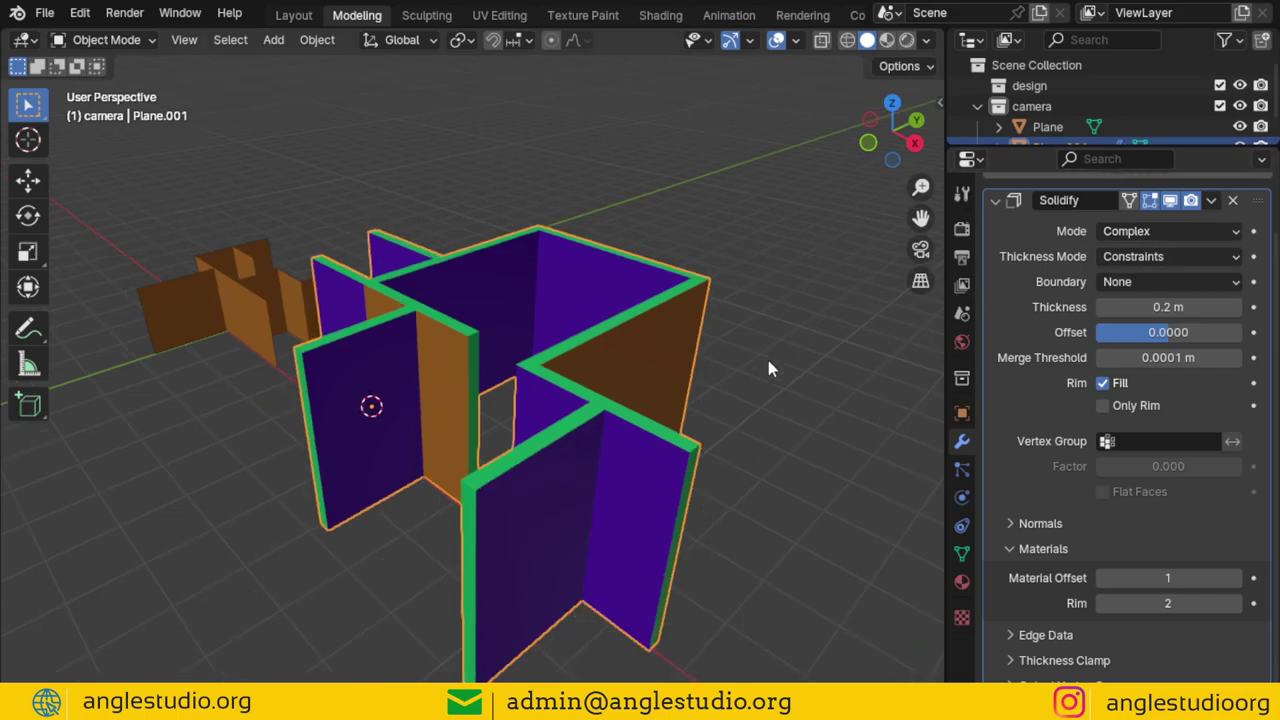
middle_click_drag(780, 320, 707, 405)
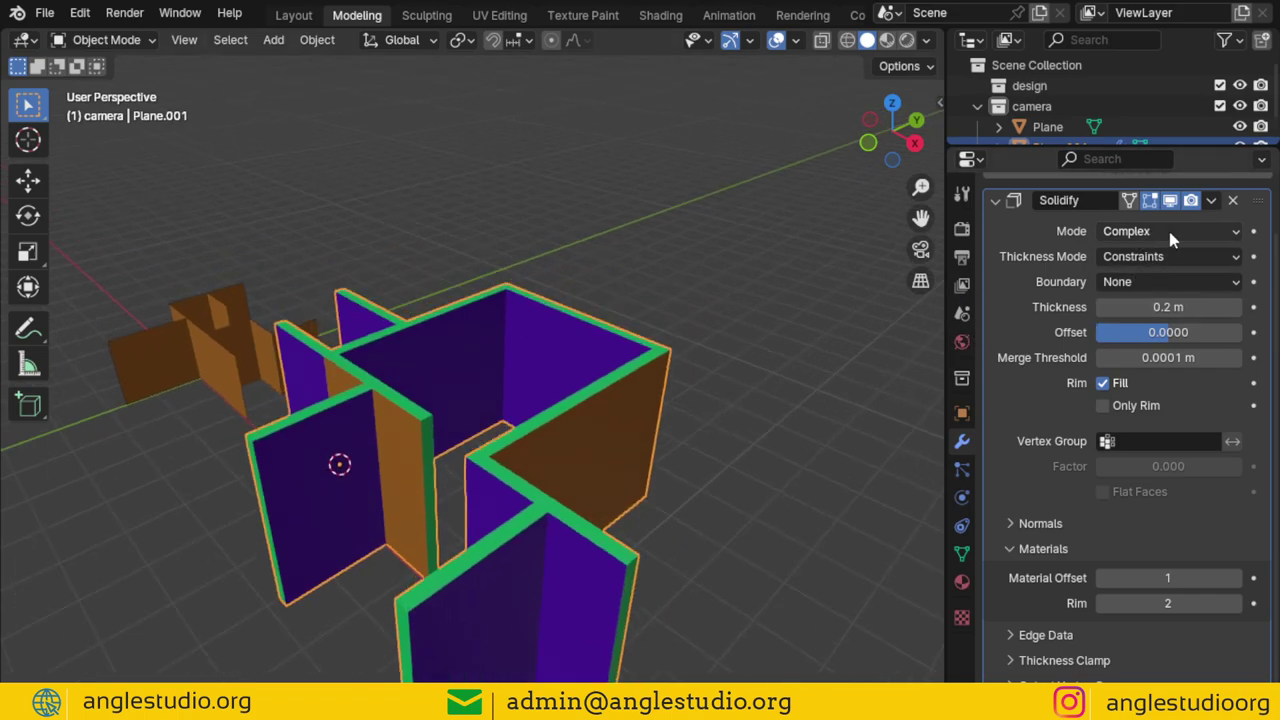
left_click_drag(1189, 336, 1100, 336)
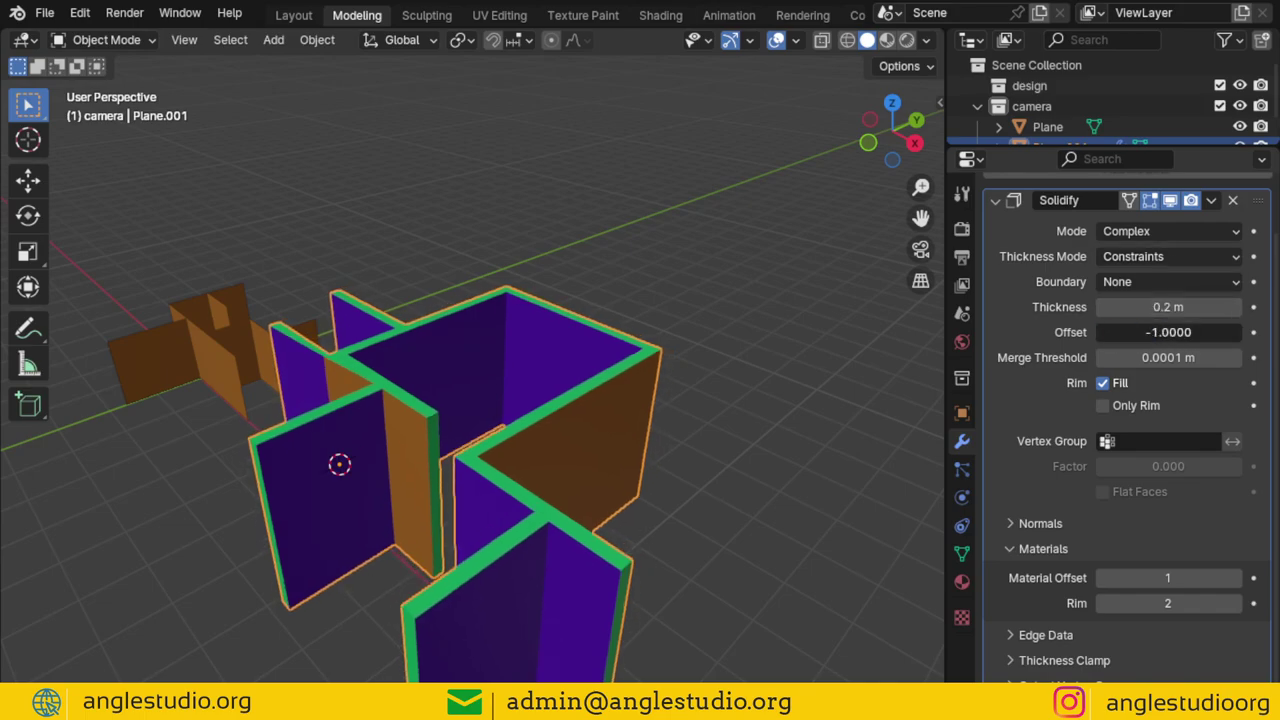
middle_click_drag(790, 390, 763, 435)
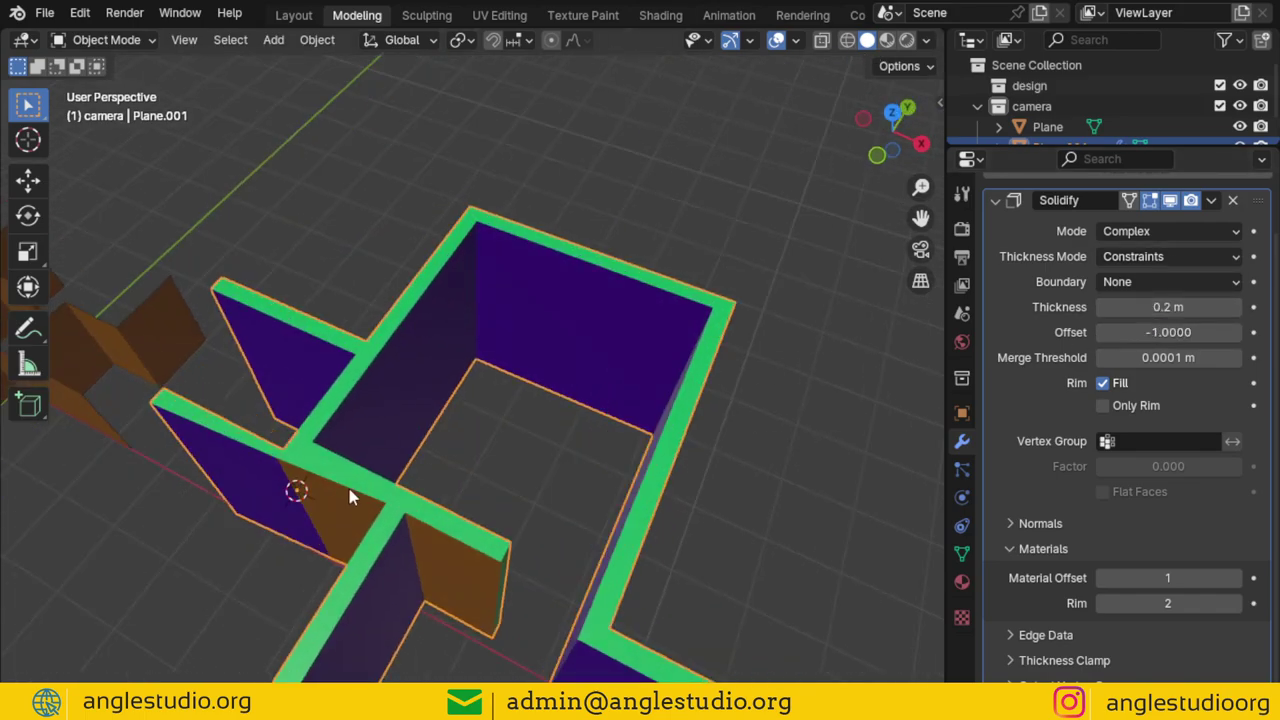
middle_click_drag(350, 497, 319, 473)
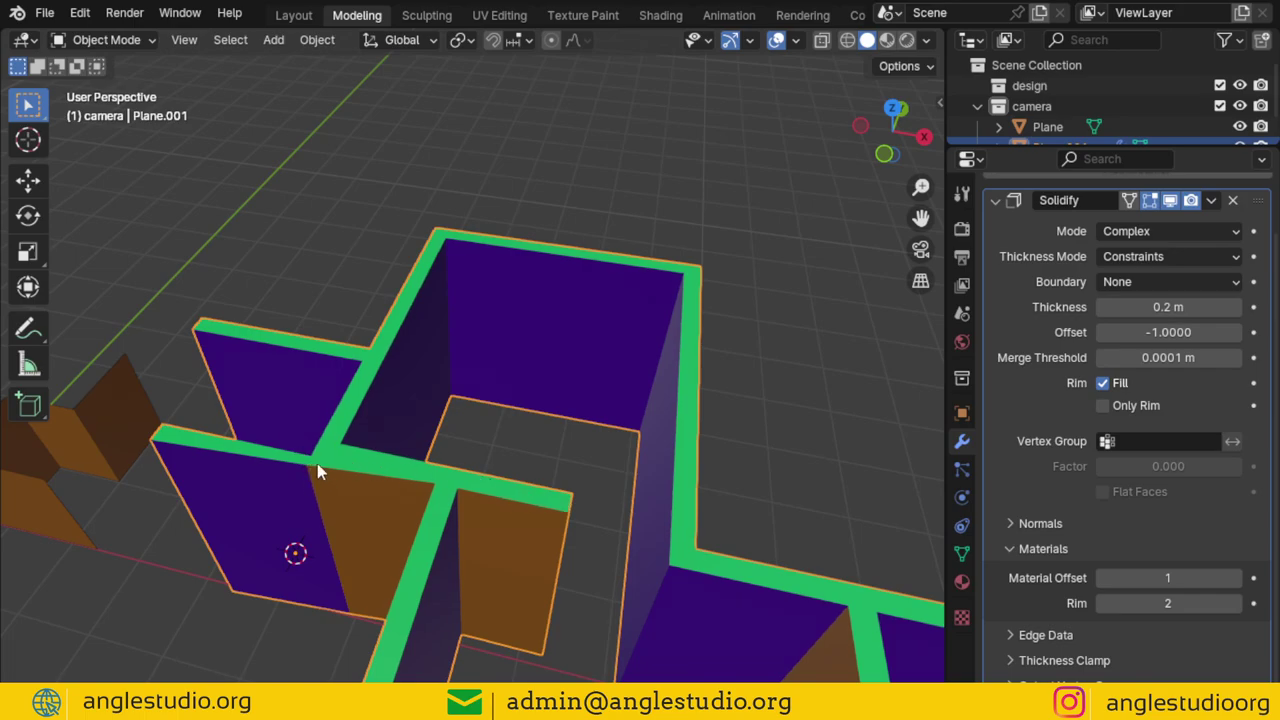
left_click(1158, 332)
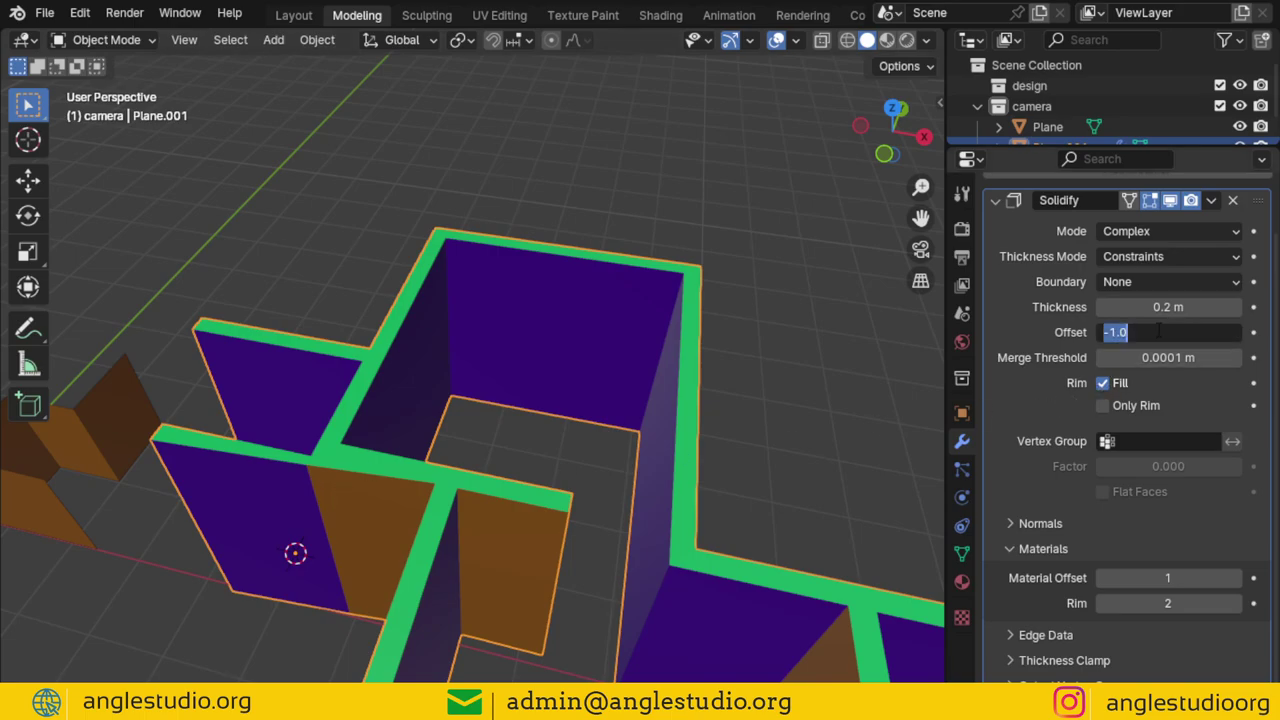
type("0")
key("Return")
scroll(662, 390, "down", 2)
scroll(638, 363, "down", 2)
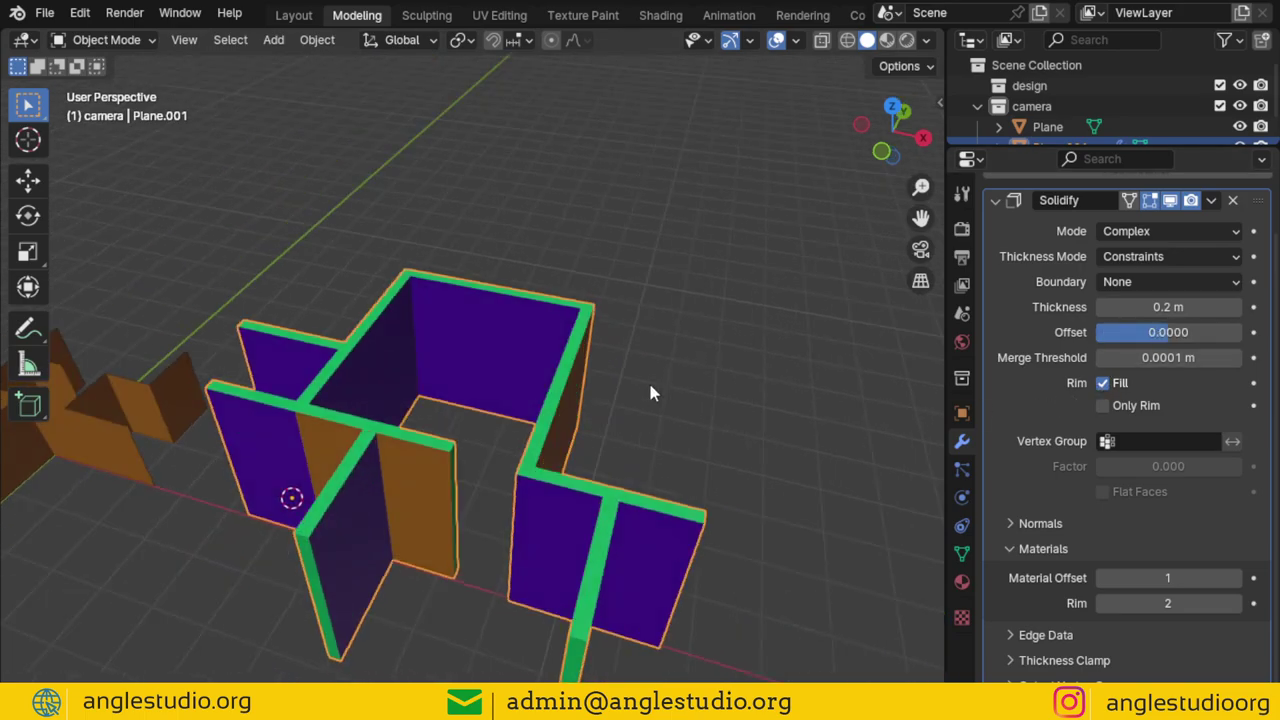
middle_click_drag(650, 393, 669, 366)
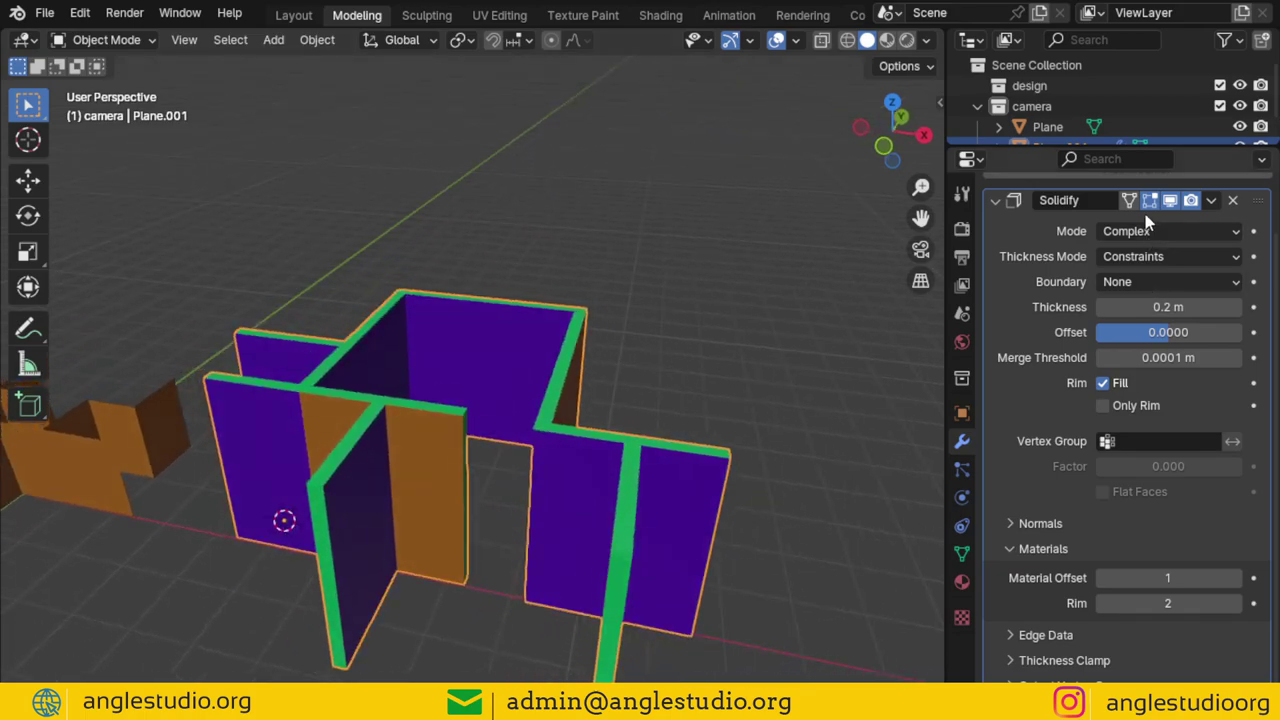
Apply the Solidify modifier to Plane.001 and enter Edit Mode on the wall mesh
left_click(1210, 201)
left_click(1150, 222)
key("Tab")
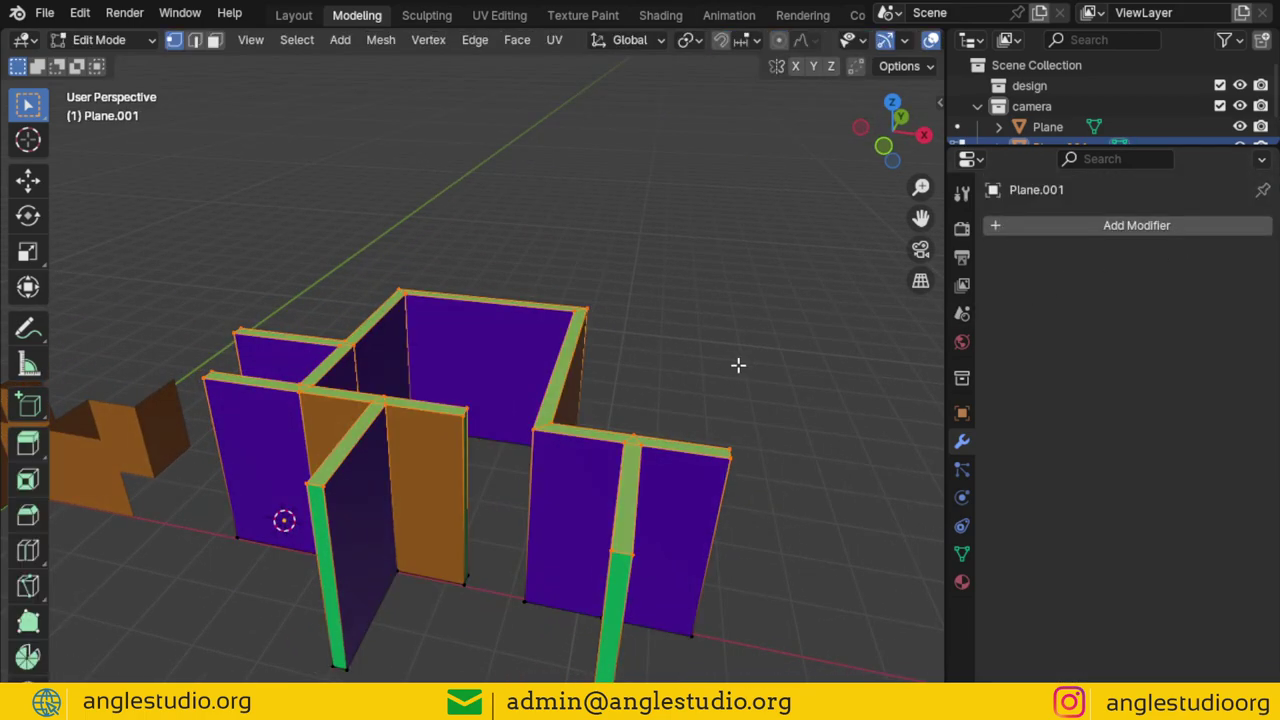
mouse_move(737, 363)
middle_mouse_down()
mouse_move(699, 369)
mouse_move(684, 334)
middle_mouse_up()
scroll(698, 369, "up", 3)
Select all vertices, merge them By Distance, and leave Edit Mode
key("a")
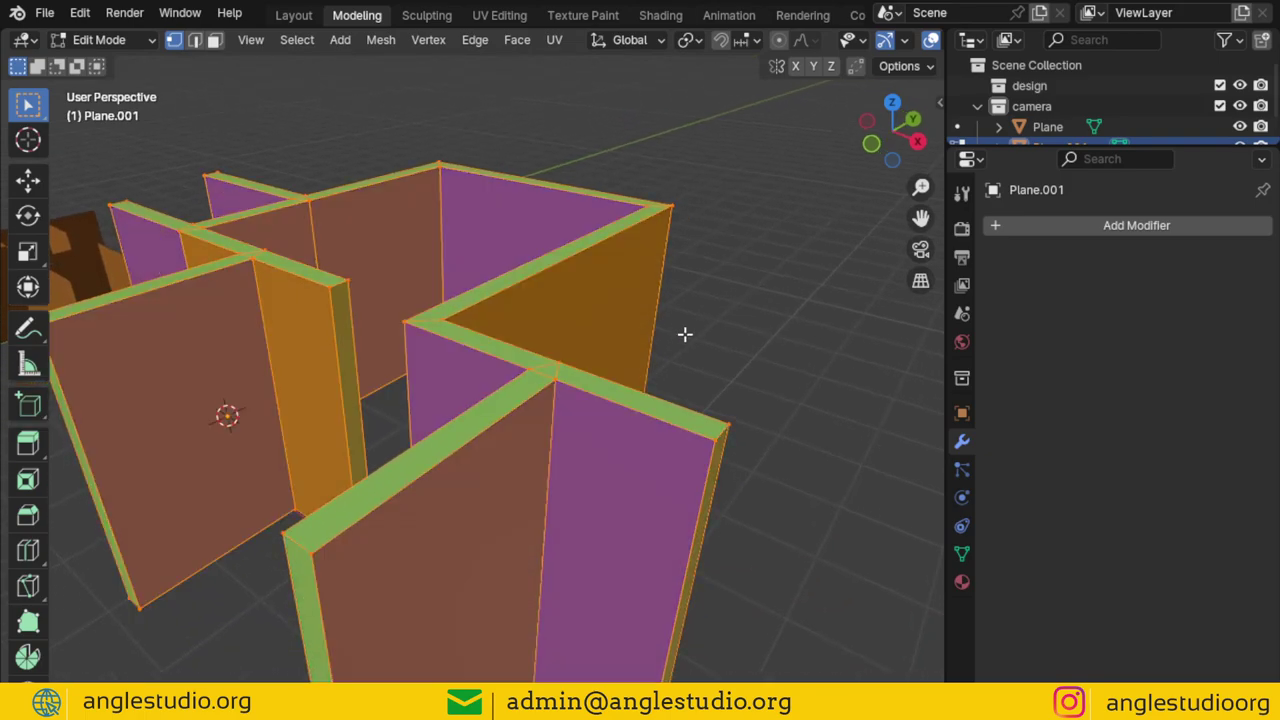
key("m")
left_click(684, 332)
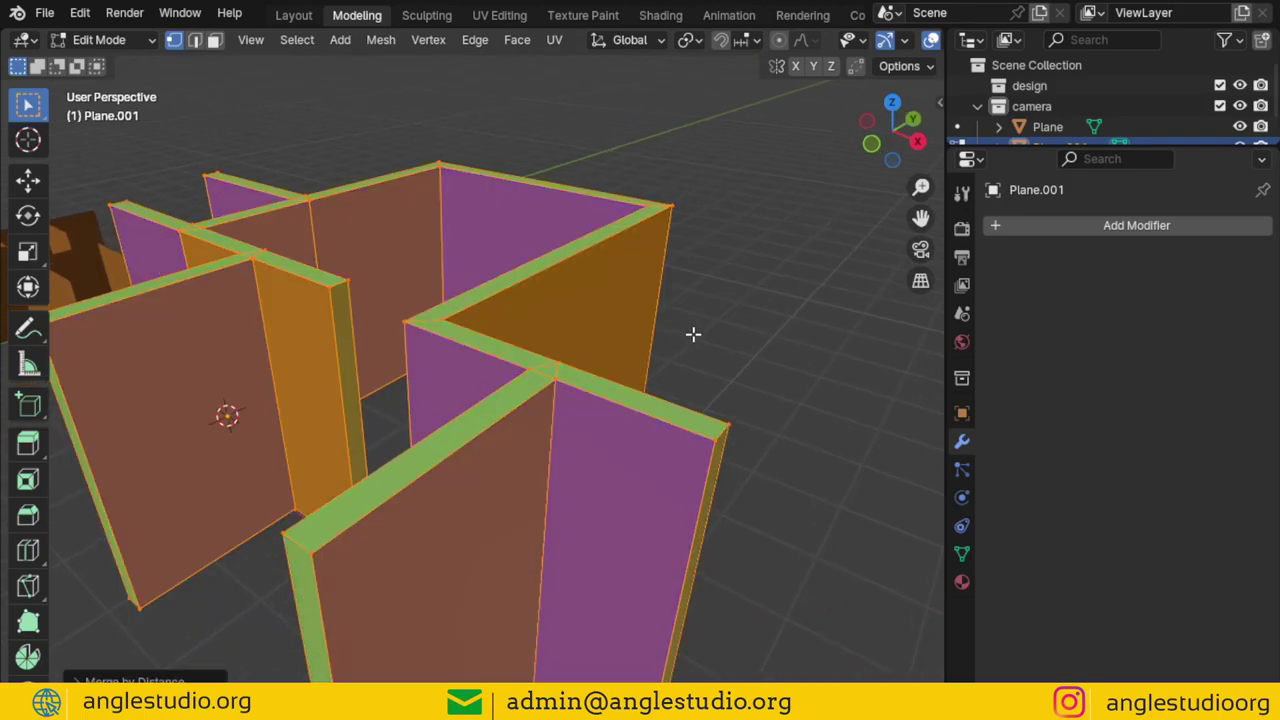
key("Tab")
key("Tab")
Select a wall-corner edge and test-move it with G, then cancel the move
scroll(665, 360, "down", 3)
mouse_move(654, 380)
middle_mouse_down()
mouse_move(306, 397)
mouse_move(449, 423)
middle_mouse_up()
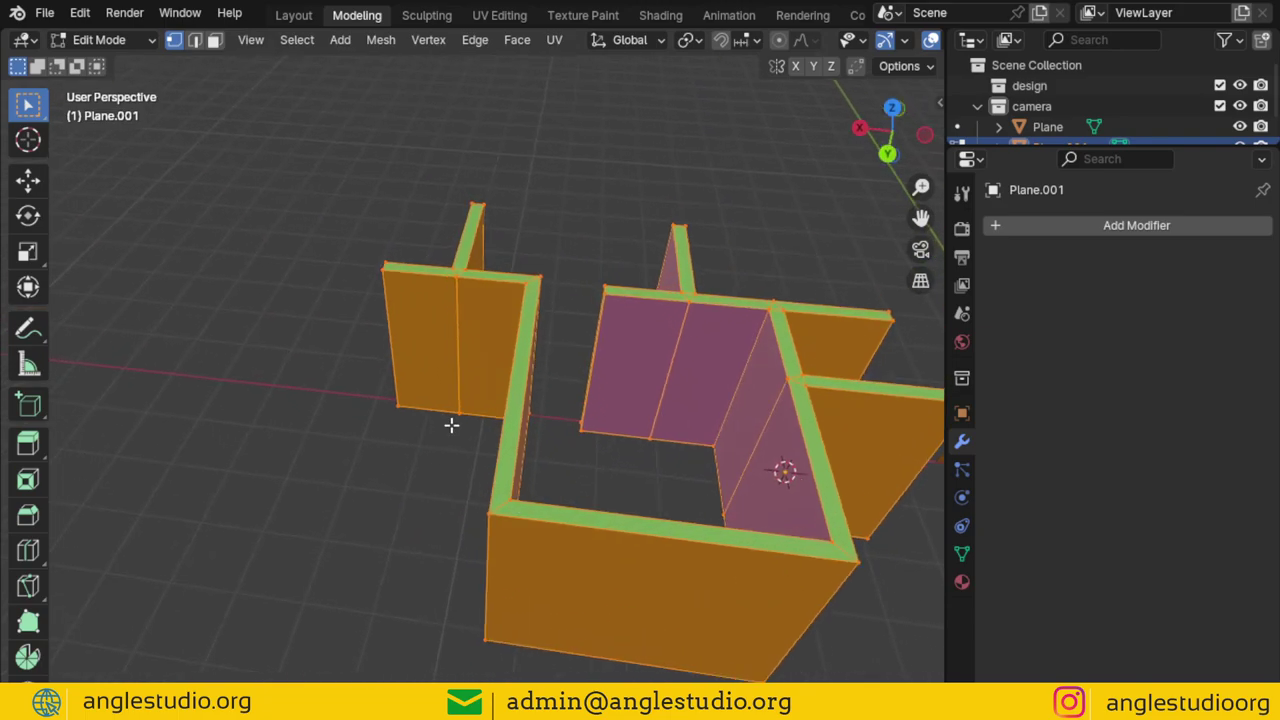
scroll(530, 388, "up", 3)
left_click(412, 270)
middle_click_drag(412, 270, 481, 341)
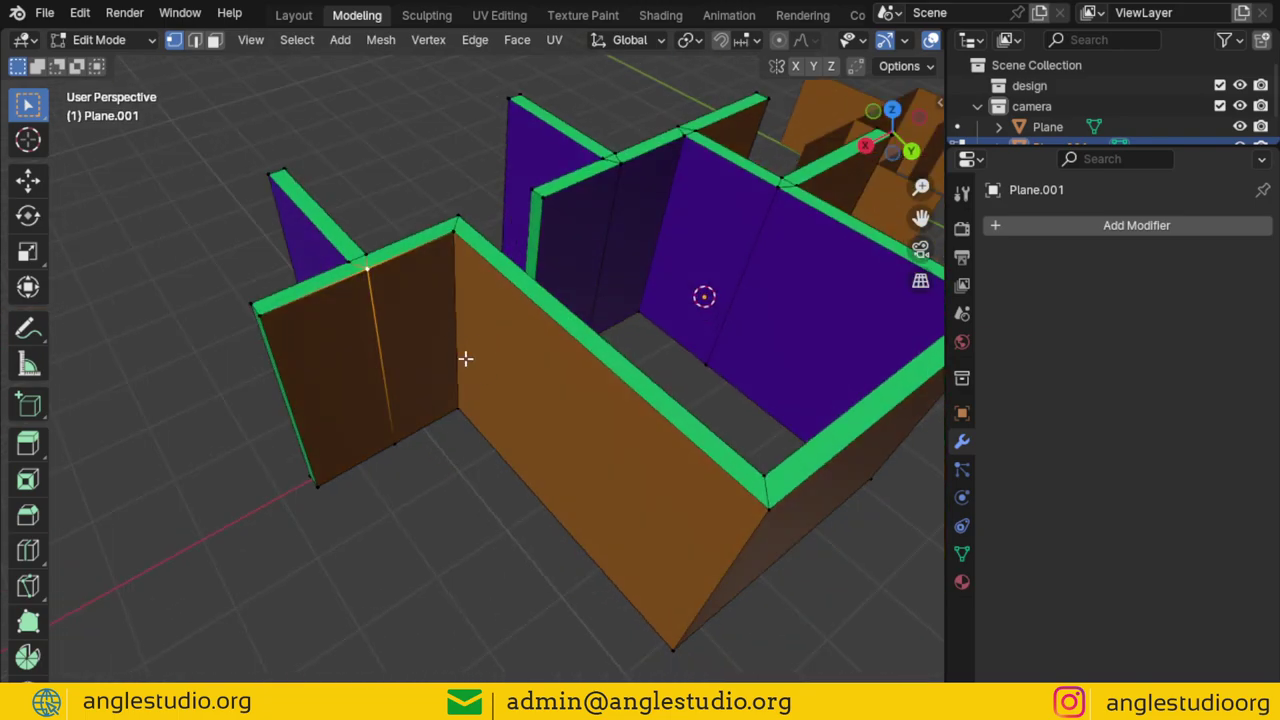
key("g")
key("Escape")
Inspect the merged walls from a low side view and exit Edit Mode
mouse_move(460, 394)
middle_mouse_down()
mouse_move(509, 189)
mouse_move(454, 405)
mouse_move(557, 243)
mouse_move(537, 449)
mouse_move(530, 395)
mouse_move(506, 474)
mouse_move(586, 429)
mouse_move(766, 374)
mouse_move(610, 440)
middle_mouse_up()
scroll(537, 449, "down", 3)
scroll(537, 449, "up", 2)
key("Tab")
key("Tab")
scroll(486, 409, "up", 3)
scroll(607, 309, "down", 3)
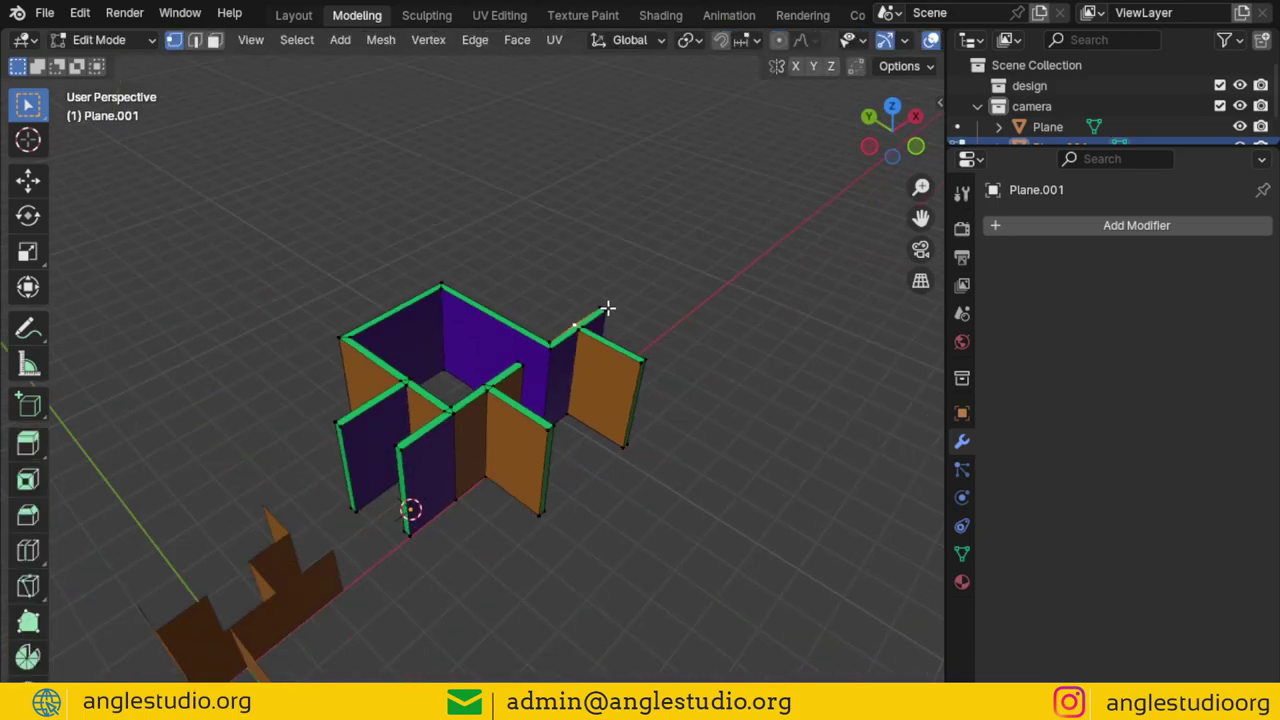